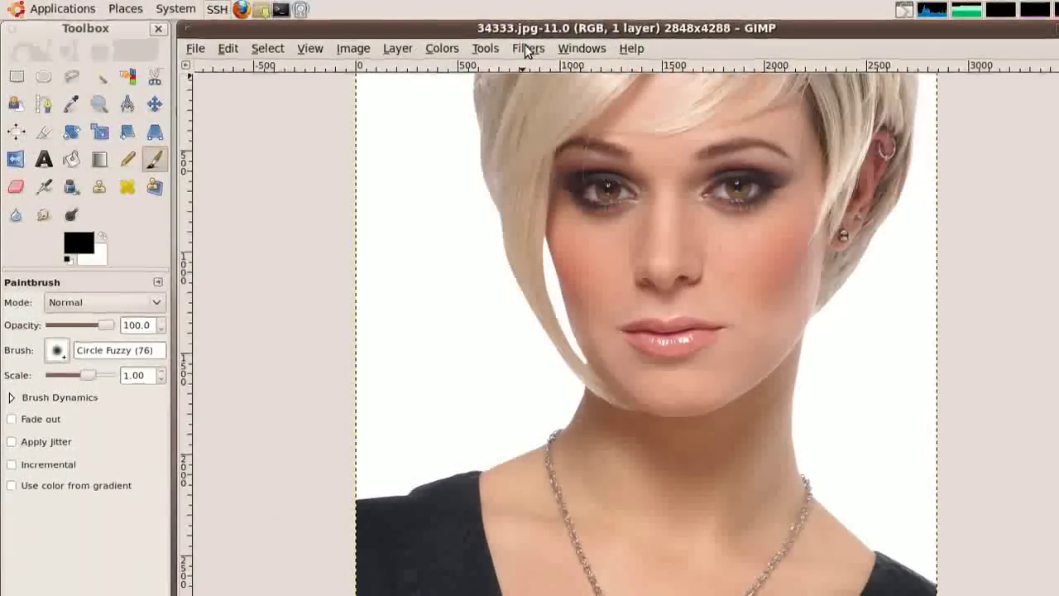
{"action": "left_click", "coordinate": [526, 50]}
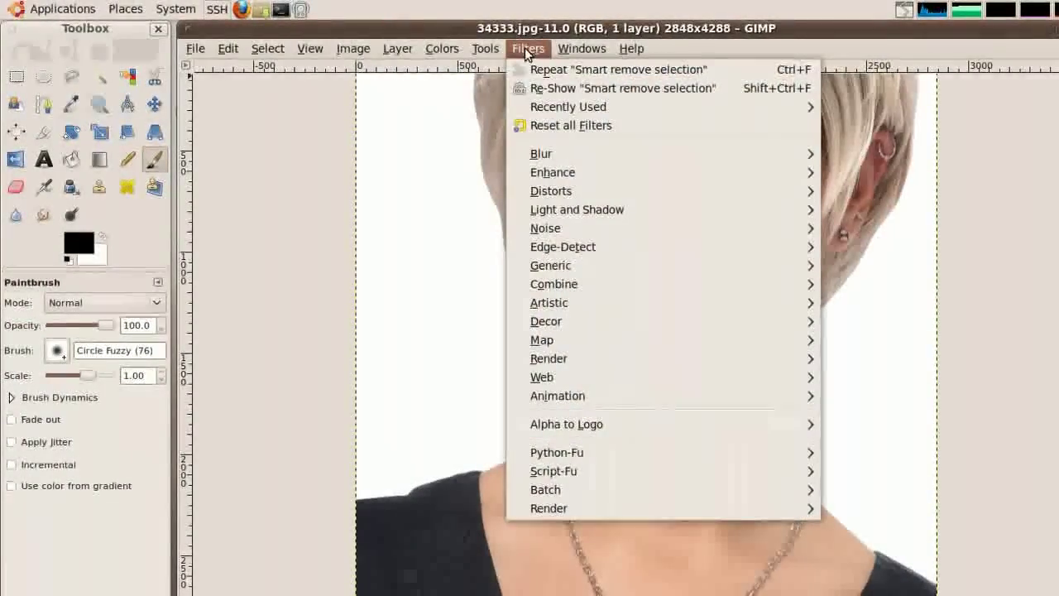
{"action": "mouse_move", "coordinate": [549, 156]}
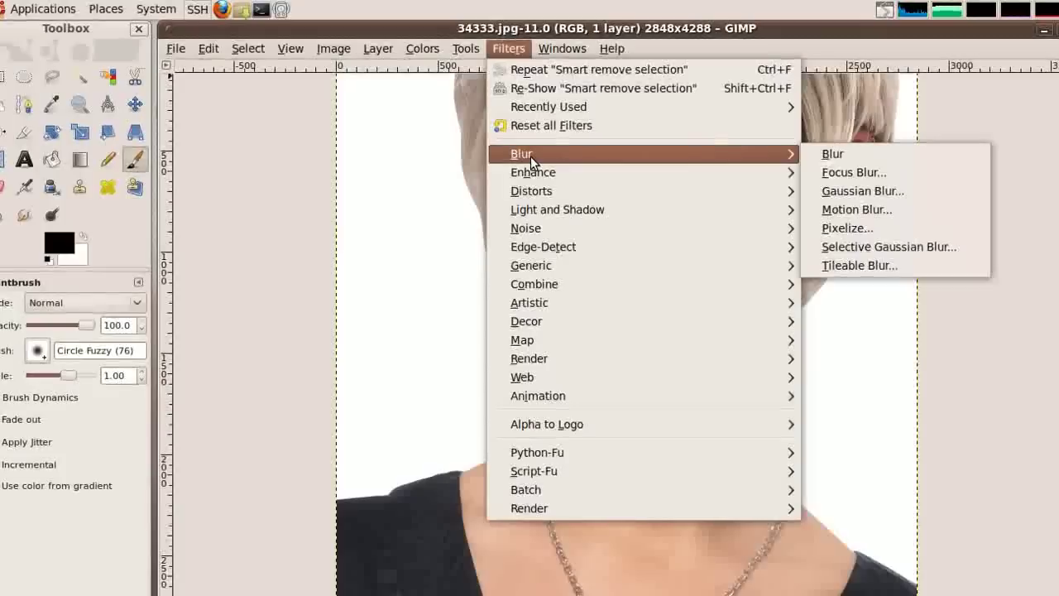
{"action": "mouse_move", "coordinate": [728, 340]}
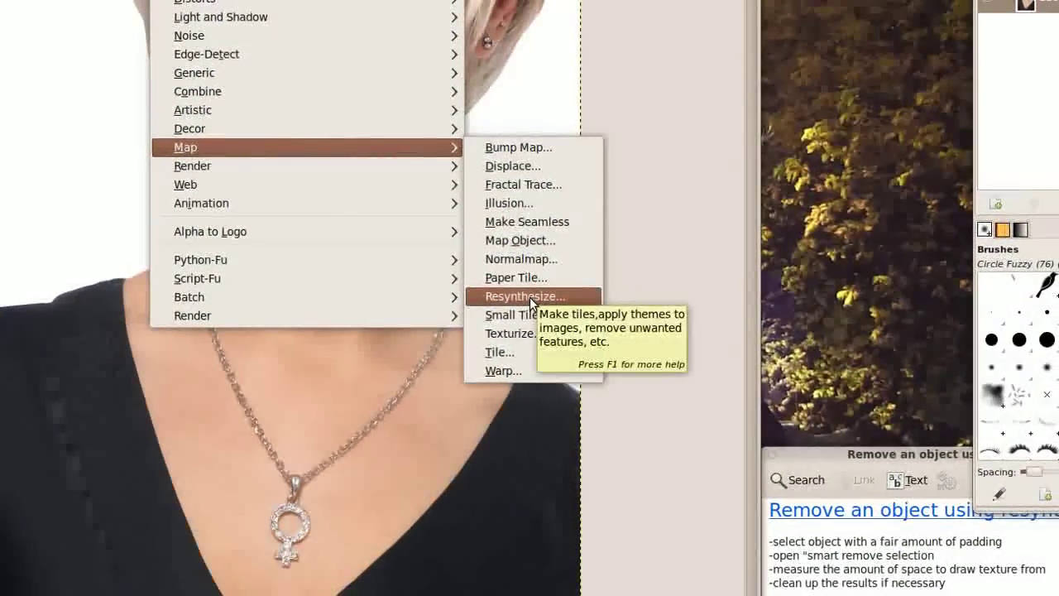
{"action": "mouse_move", "coordinate": [531, 170]}
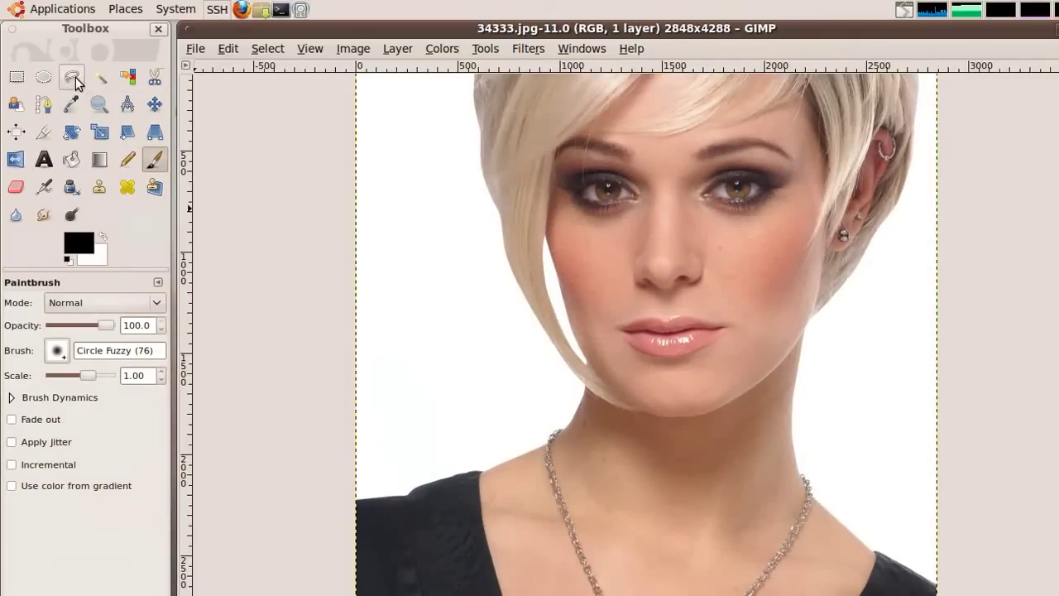
- Outline the whole necklace chain and pendant with a Free Select selection, leaving some padding of skin around it
{"action": "left_click", "coordinate": [73, 78]}
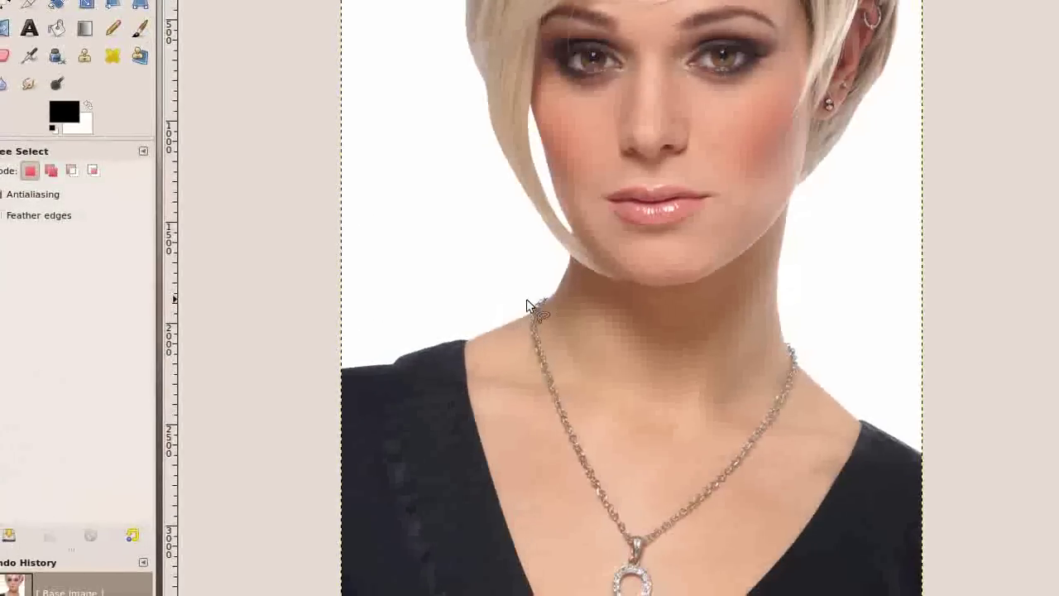
{"action": "left_click", "coordinate": [531, 429]}
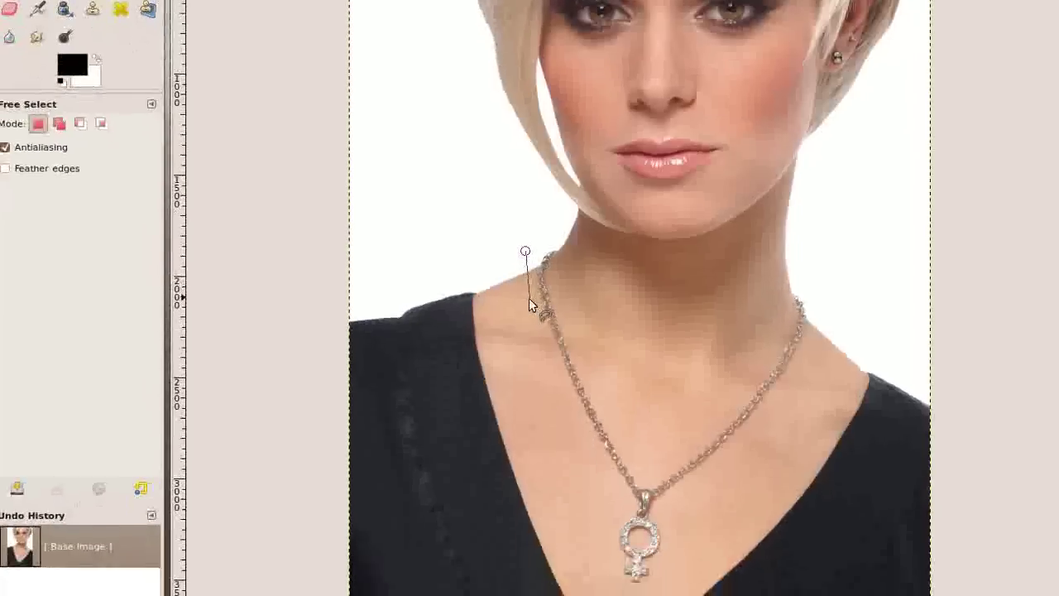
{"action": "left_click", "coordinate": [528, 302]}
{"action": "left_click", "coordinate": [551, 362]}
{"action": "left_click", "coordinate": [583, 429]}
{"action": "left_click", "coordinate": [626, 502]}
{"action": "left_click", "coordinate": [612, 524]}
{"action": "left_click", "coordinate": [608, 550]}
{"action": "left_click", "coordinate": [613, 579]}
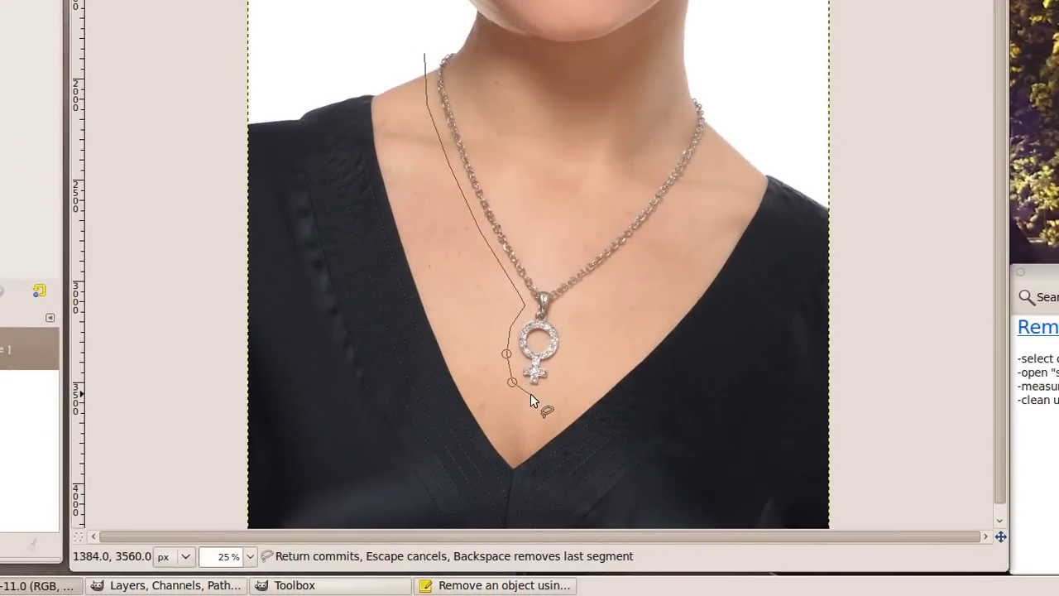
{"action": "left_click", "coordinate": [533, 401]}
{"action": "left_click", "coordinate": [567, 367]}
{"action": "left_click", "coordinate": [571, 307]}
{"action": "left_click", "coordinate": [658, 233]}
{"action": "left_click", "coordinate": [687, 197]}
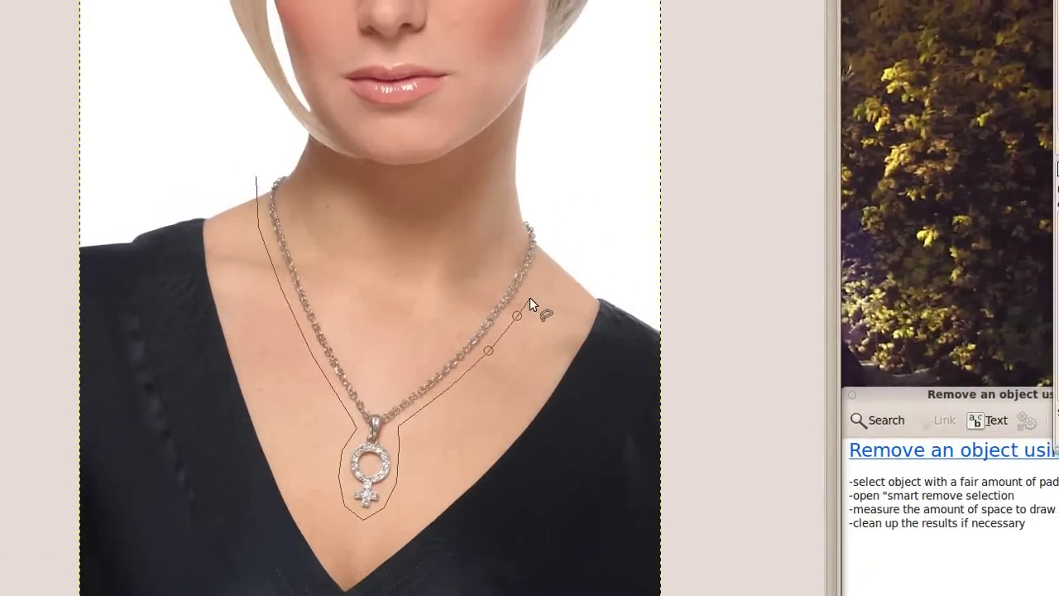
{"action": "left_click", "coordinate": [541, 277]}
{"action": "left_click", "coordinate": [546, 238]}
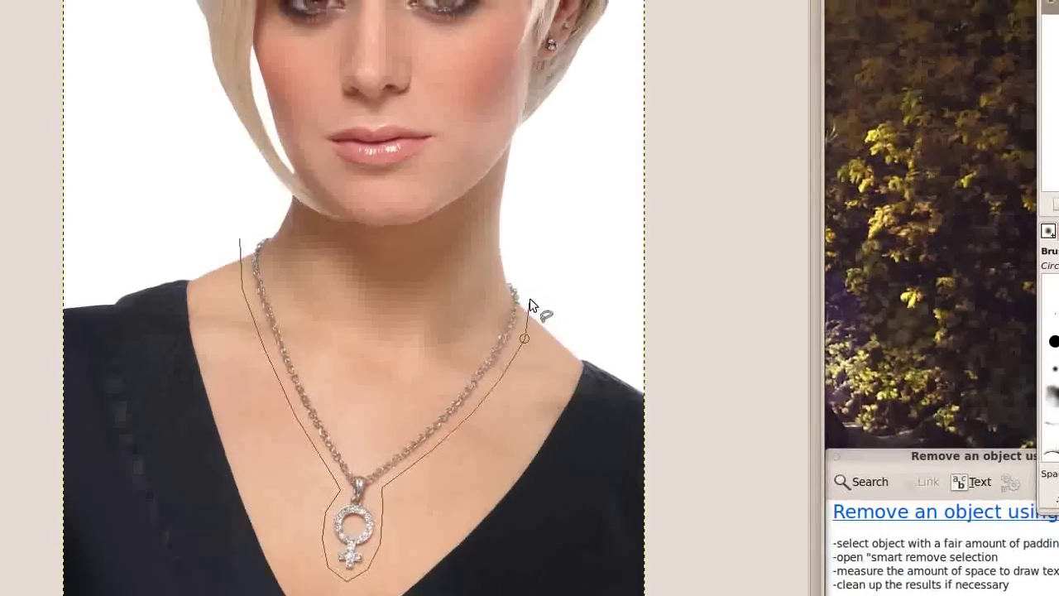
{"action": "left_click", "coordinate": [527, 202]}
{"action": "left_click", "coordinate": [511, 207]}
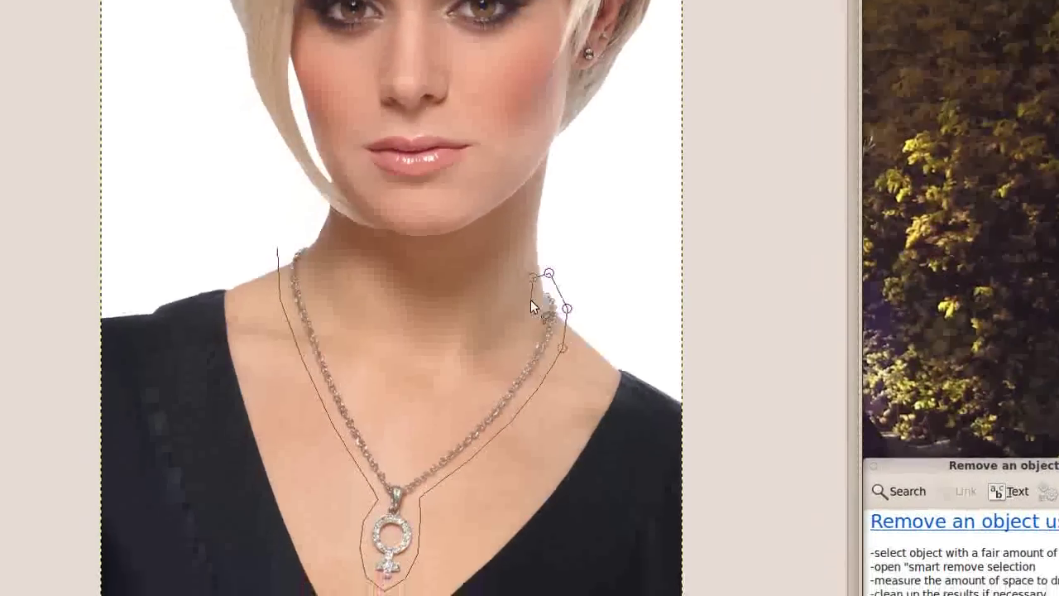
{"action": "left_click", "coordinate": [532, 312]}
{"action": "left_click", "coordinate": [517, 349]}
{"action": "left_click", "coordinate": [488, 379]}
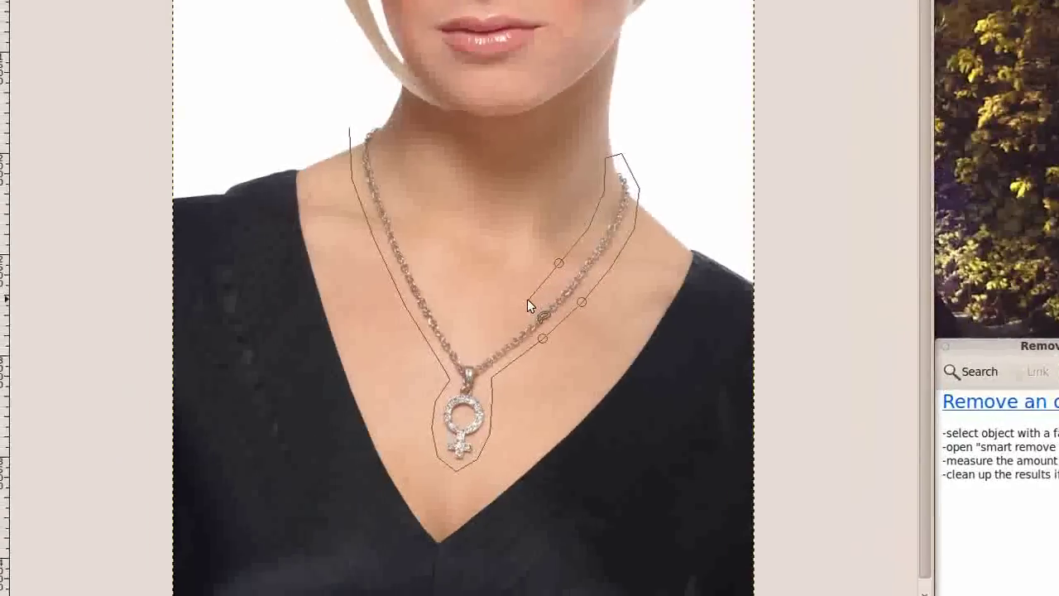
{"action": "left_click", "coordinate": [451, 419]}
{"action": "left_click", "coordinate": [408, 457]}
{"action": "left_click", "coordinate": [399, 463]}
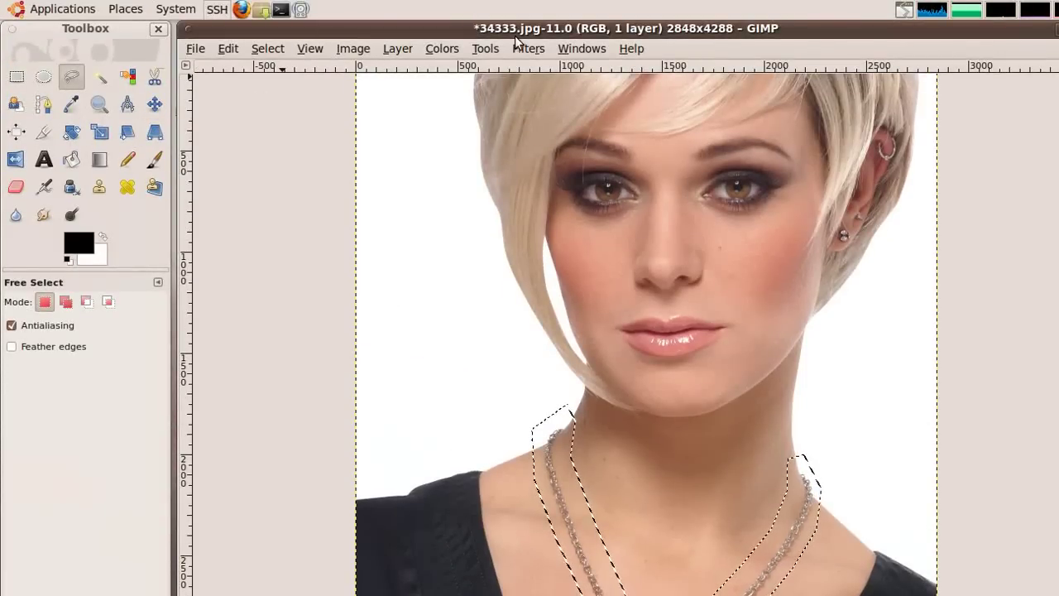
- Run Smart remove selection on the outlined necklace with a texture radius of 400, measuring the clear skin beside the chain as a guide
{"action": "left_click", "coordinate": [526, 48]}
{"action": "mouse_move", "coordinate": [530, 171]}
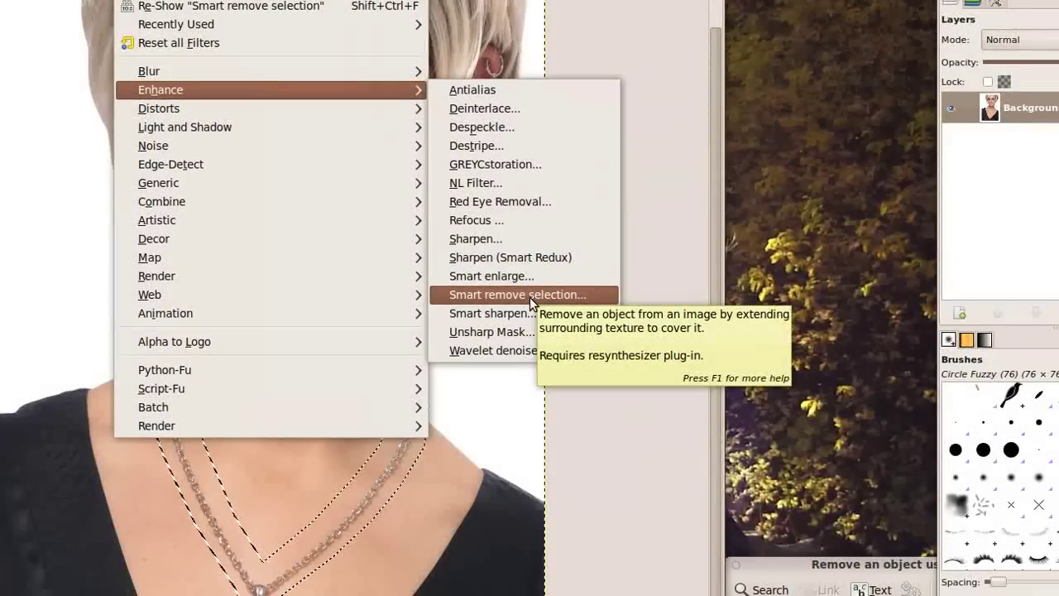
{"action": "left_click", "coordinate": [530, 297]}
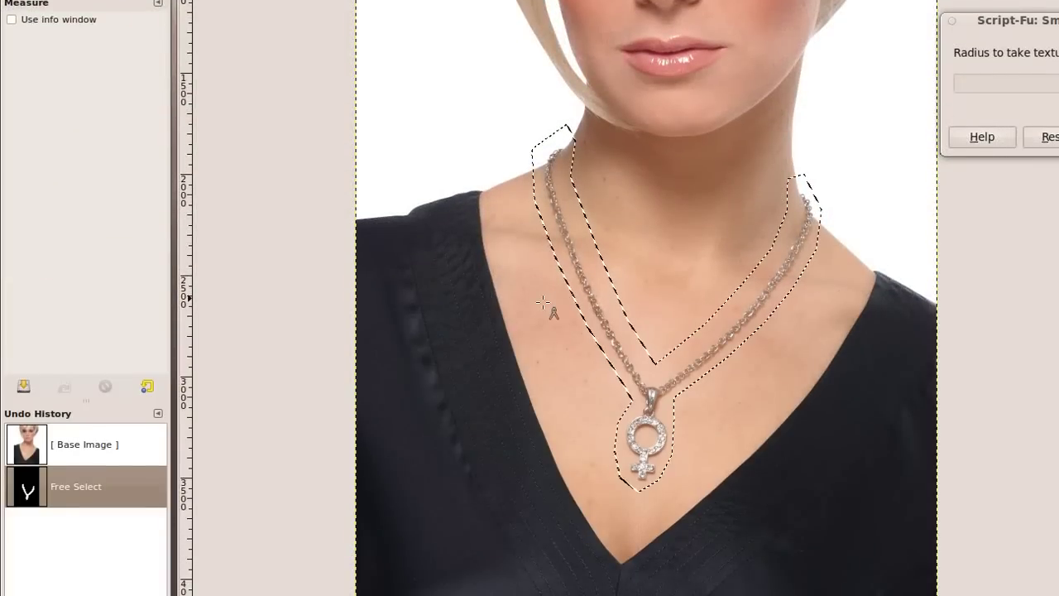
{"action": "left_click_drag", "start_coordinate": [583, 316], "coordinate": [512, 345]}
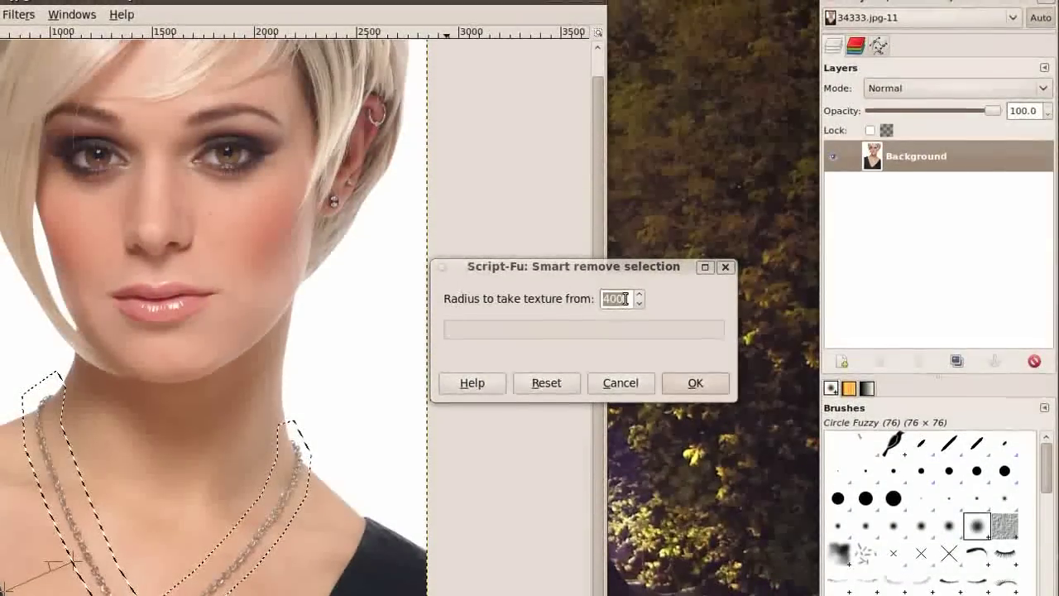
{"action": "left_click", "coordinate": [905, 99]}
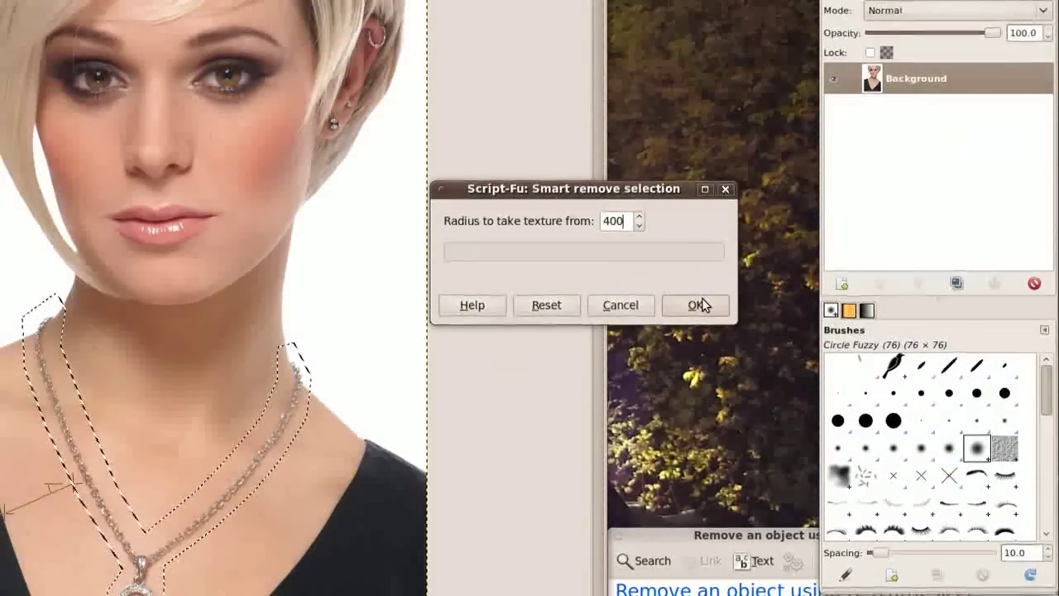
{"action": "left_click", "coordinate": [699, 304]}
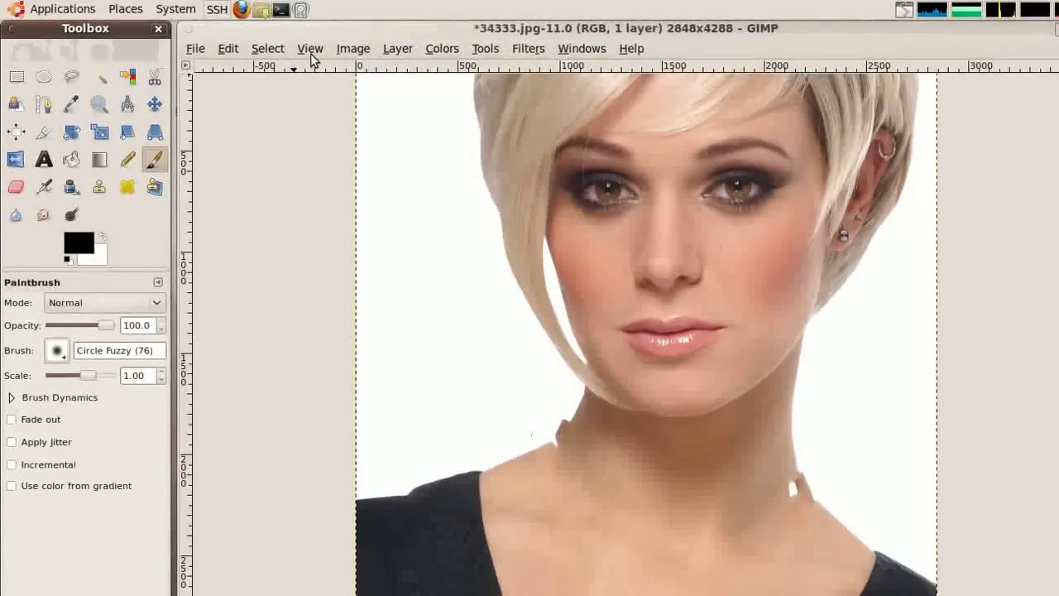
- Open the original 34333.jpg as a new layer above the retouched image
{"action": "left_click", "coordinate": [196, 48]}
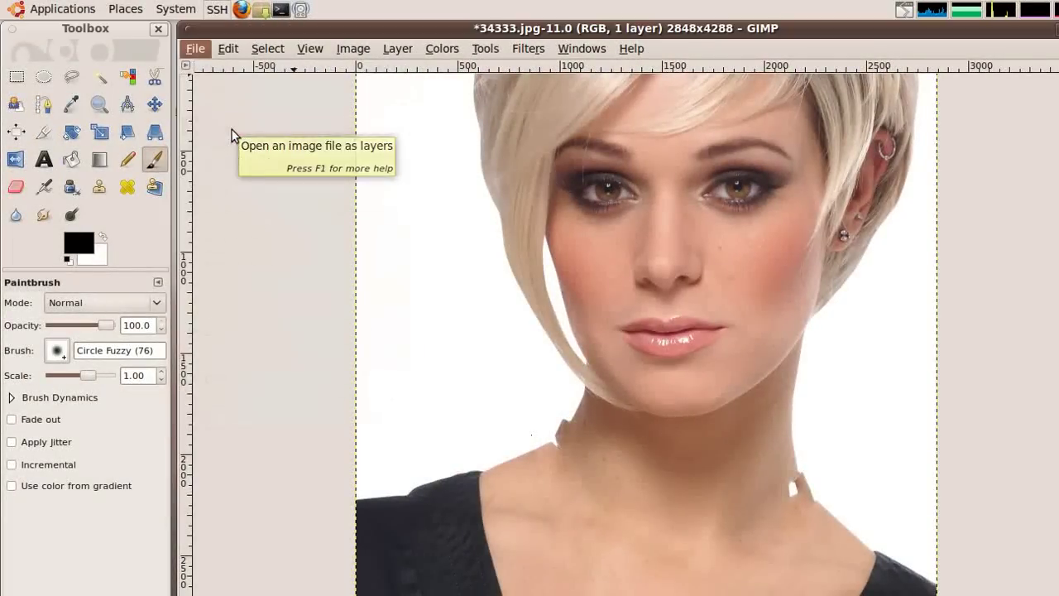
{"action": "left_click", "coordinate": [230, 122]}
{"action": "double_click", "coordinate": [524, 299]}
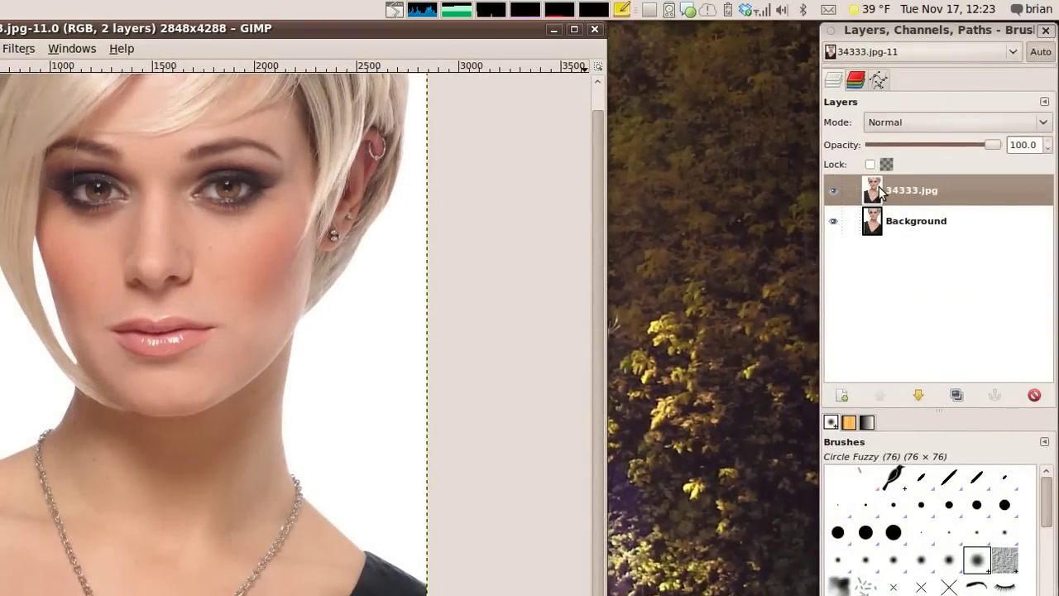
- Add a layer mask initialized to Black (full transparency) to the 34333.jpg layer
{"action": "right_click", "coordinate": [880, 192]}
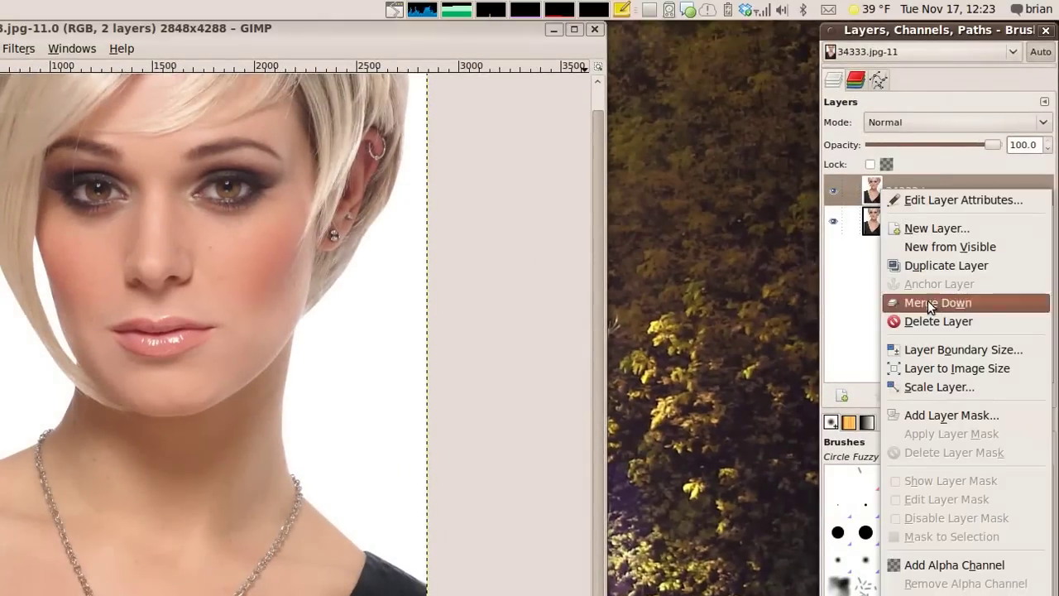
{"action": "left_click", "coordinate": [937, 411]}
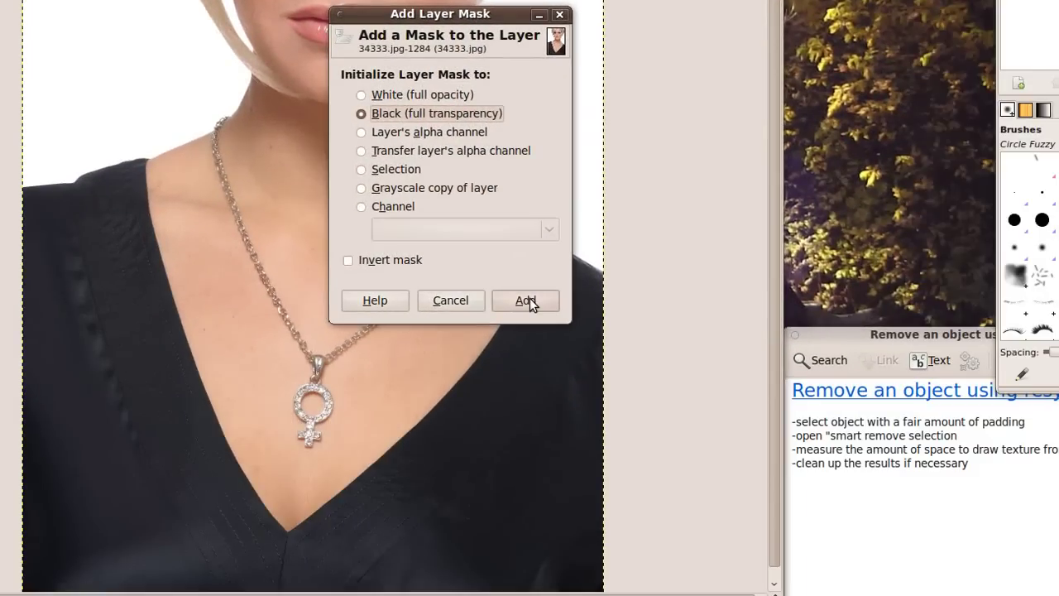
{"action": "left_click", "coordinate": [527, 300]}
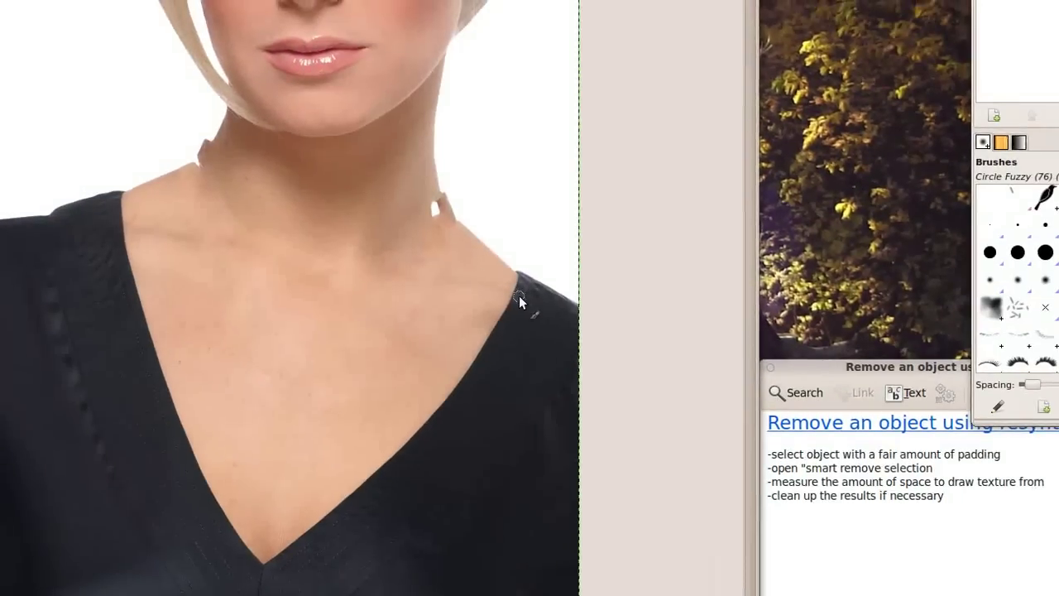
- Paint white on the layer mask to restore the short chain ends and the original neck edges on both sides
{"action": "scroll", "coordinate": [532, 305], "scroll_direction": "up", "scroll_amount": 3}
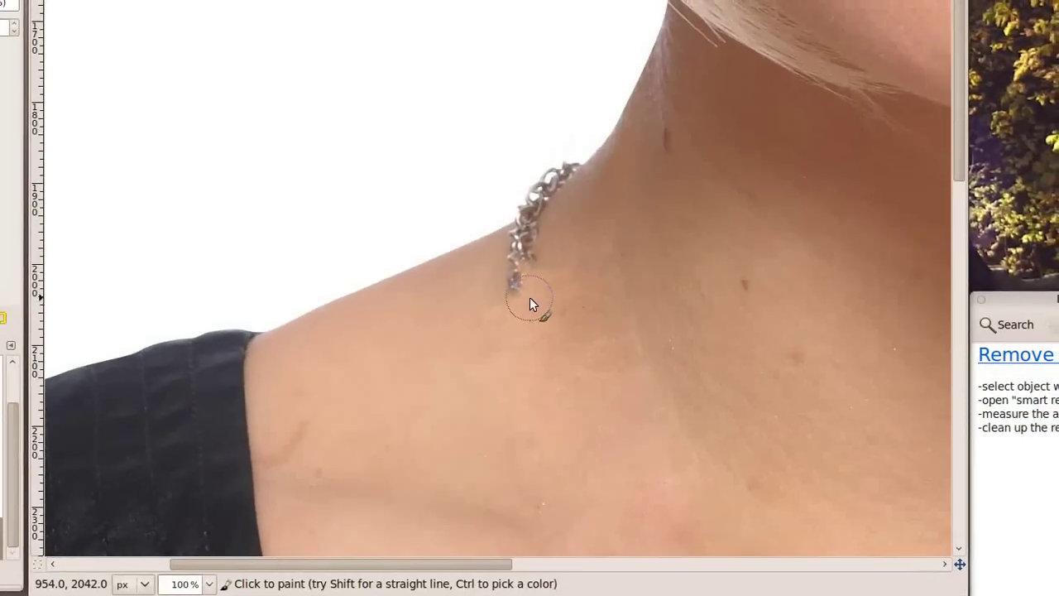
{"action": "left_click", "coordinate": [108, 240]}
{"action": "left_click_drag", "start_coordinate": [499, 285], "coordinate": [485, 346]}
{"action": "scroll", "coordinate": [530, 314], "scroll_direction": "right", "scroll_amount": 10}
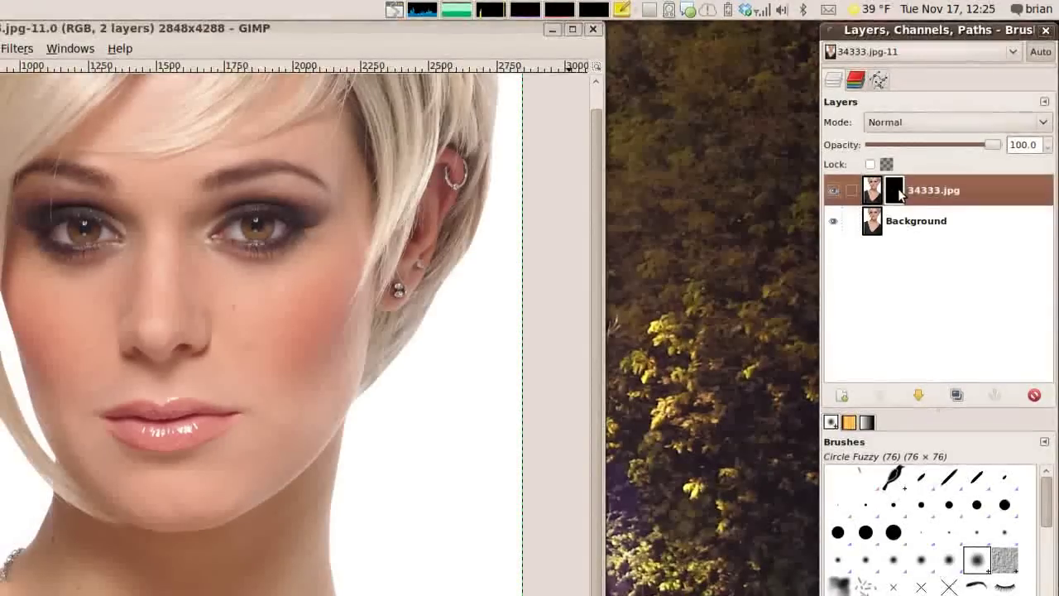
- Apply the layer mask on the 34333.jpg layer and merge that layer down into the background
{"action": "right_click", "coordinate": [898, 194]}
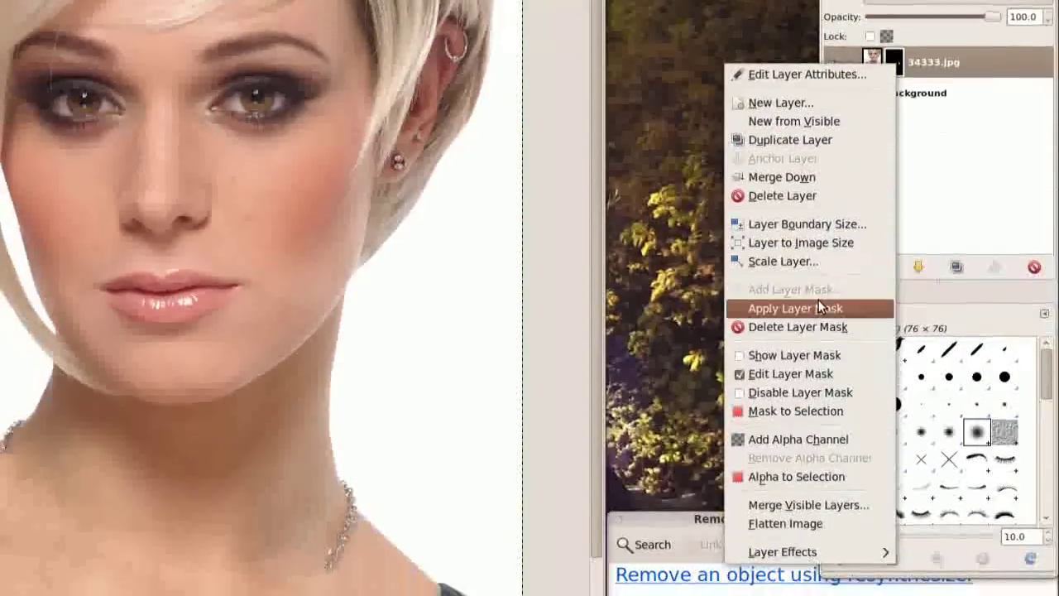
{"action": "left_click", "coordinate": [820, 435]}
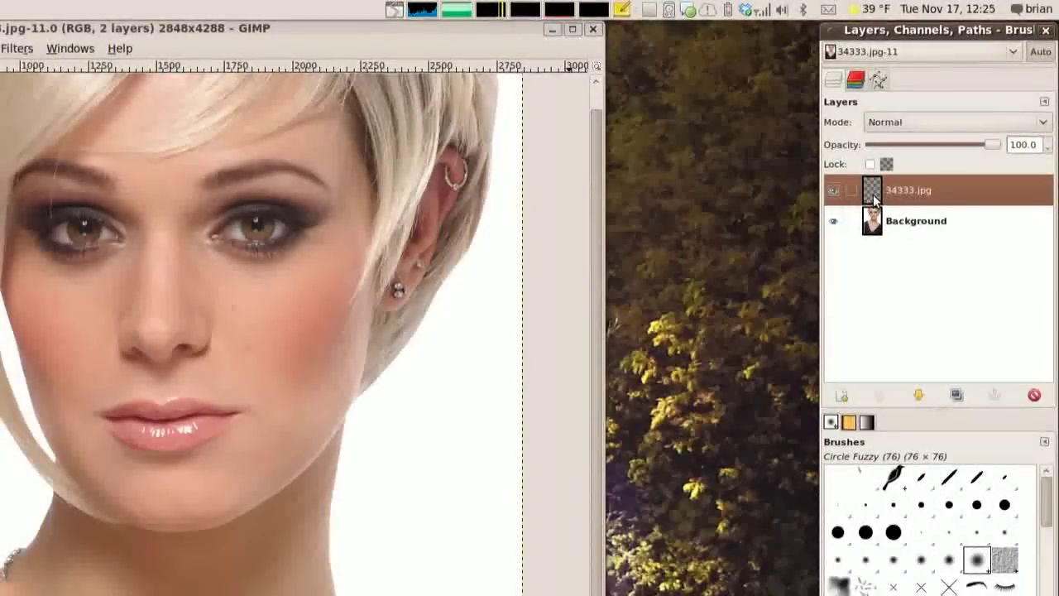
{"action": "right_click", "coordinate": [875, 196]}
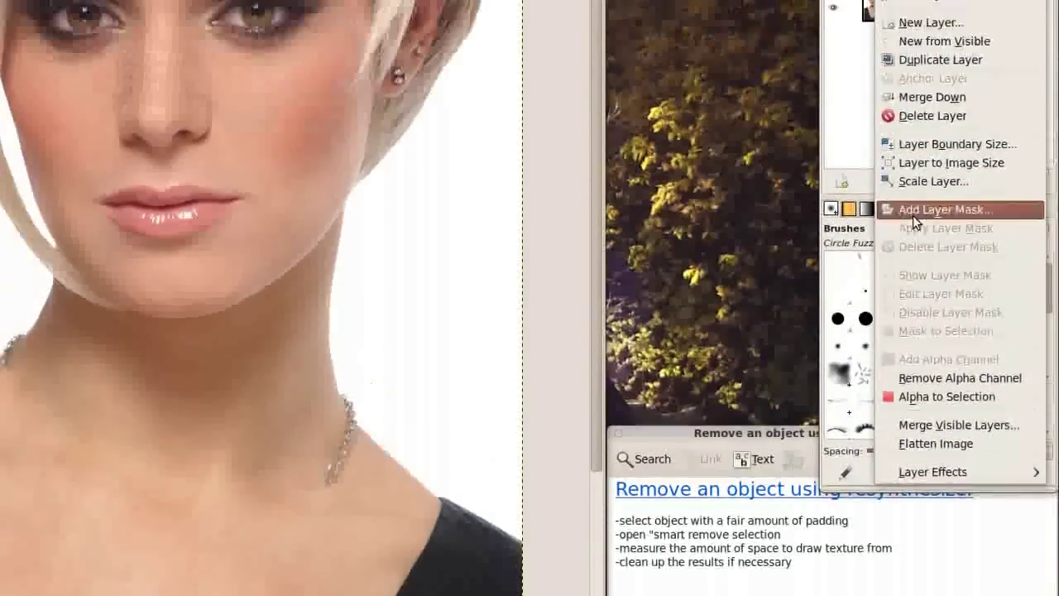
{"action": "key", "text": "Escape"}
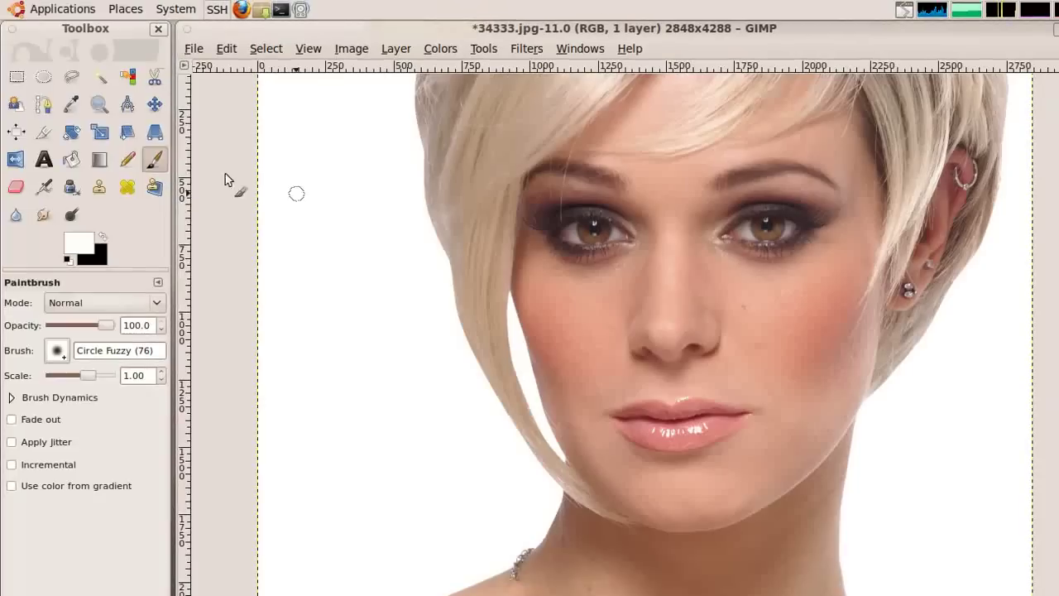
- Outline the remaining chain piece at the neck edge above the image's left shoulder with Free Select
{"action": "key", "text": "f"}
{"action": "scroll", "coordinate": [532, 304], "scroll_direction": "up", "scroll_amount": 5}
{"action": "scroll", "coordinate": [533, 305], "scroll_direction": "down", "scroll_amount": 3}
{"action": "left_click", "coordinate": [387, 431]}
{"action": "left_click", "coordinate": [478, 439]}
{"action": "left_click", "coordinate": [596, 176]}
{"action": "left_click", "coordinate": [581, 137]}
{"action": "left_click", "coordinate": [506, 159]}
{"action": "left_click", "coordinate": [371, 310]}
{"action": "left_click", "coordinate": [388, 431]}
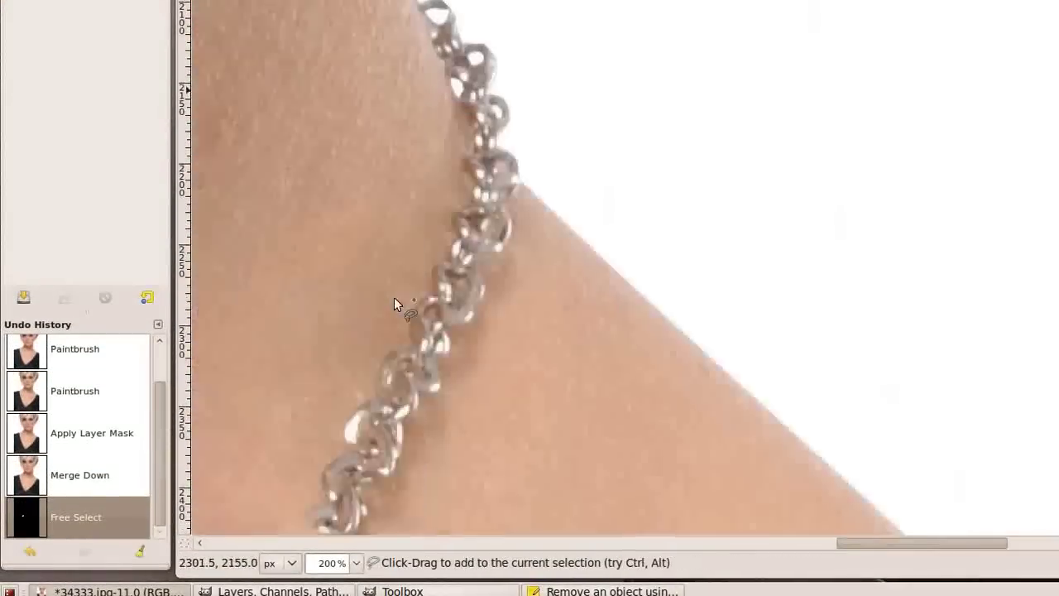
- Add the remaining chain piece at the opposite edge of the neck to the current Free Select selection
{"action": "left_click", "coordinate": [548, 142]}
{"action": "left_click", "coordinate": [473, 355]}
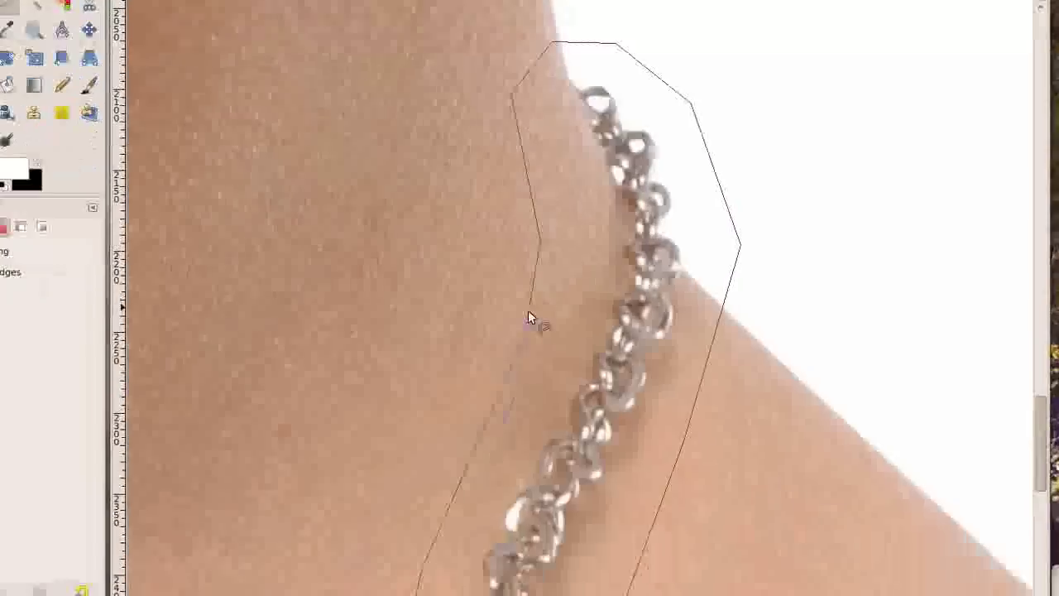
{"action": "left_click", "coordinate": [529, 322]}
{"action": "scroll", "coordinate": [395, 329], "scroll_direction": "down", "scroll_amount": 4}
{"action": "scroll", "coordinate": [612, 278], "scroll_direction": "up", "scroll_amount": 1}
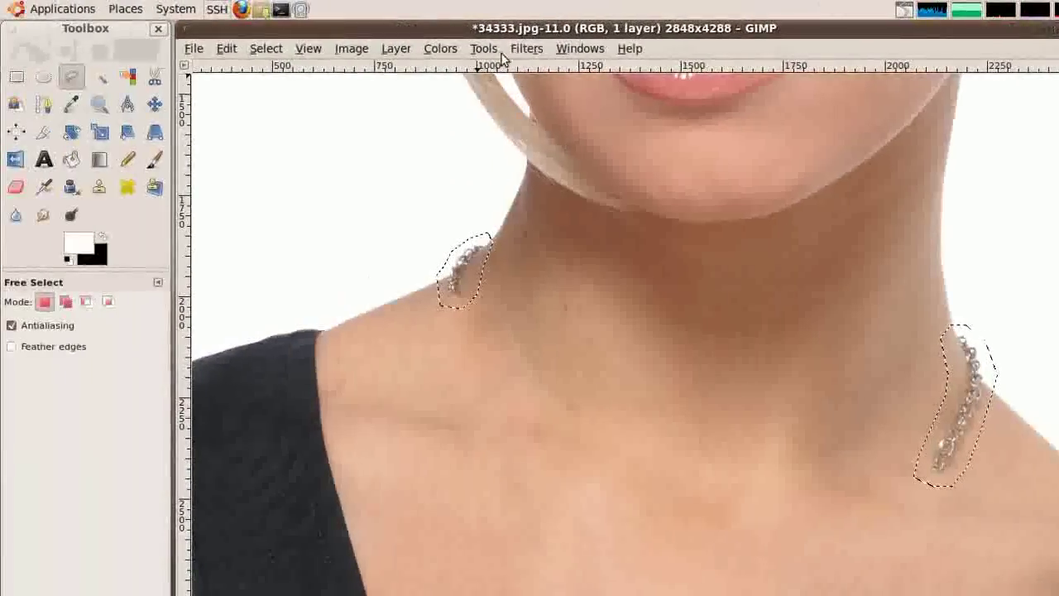
- Run Smart remove selection on both chain ends with a texture radius of 600, measuring across the neck as a guide
{"action": "left_click", "coordinate": [523, 49]}
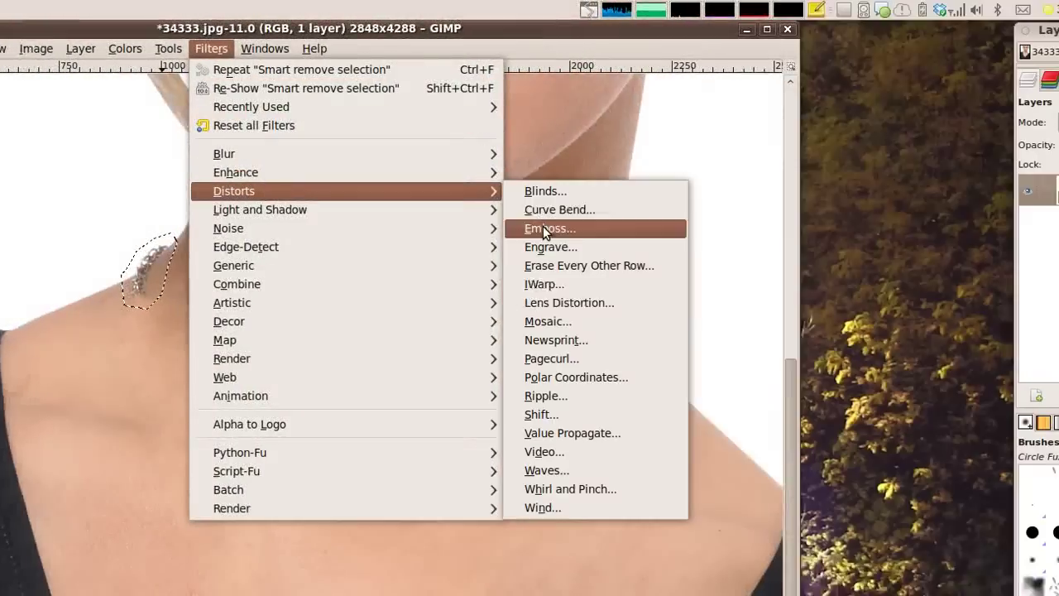
{"action": "mouse_move", "coordinate": [551, 172]}
{"action": "left_click", "coordinate": [590, 376]}
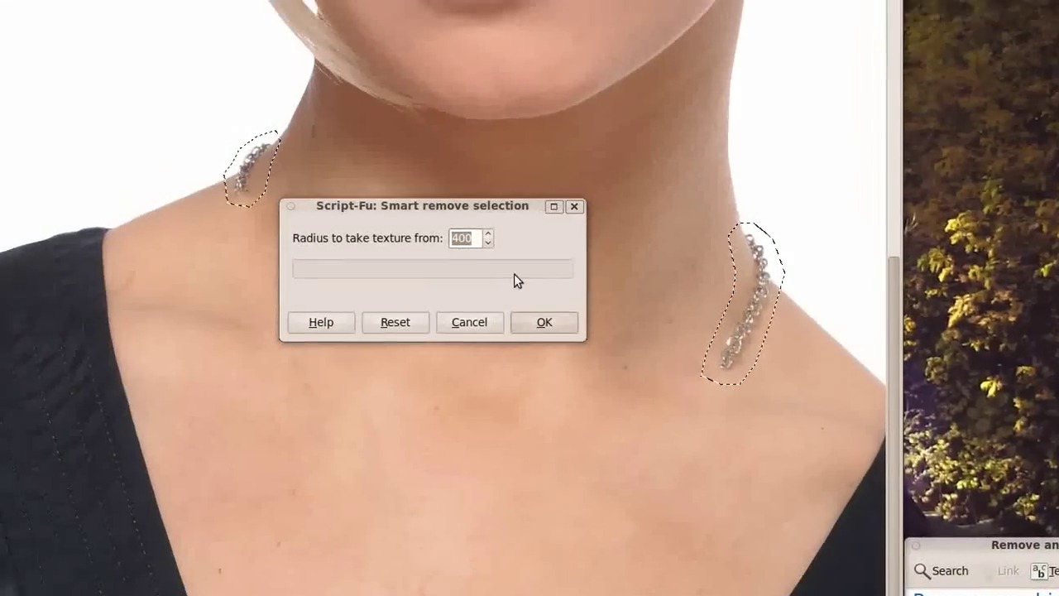
{"action": "type", "text": "600"}
{"action": "left_click_drag", "start_coordinate": [371, 206], "coordinate": [984, 246]}
{"action": "left_click_drag", "start_coordinate": [707, 350], "coordinate": [452, 363]}
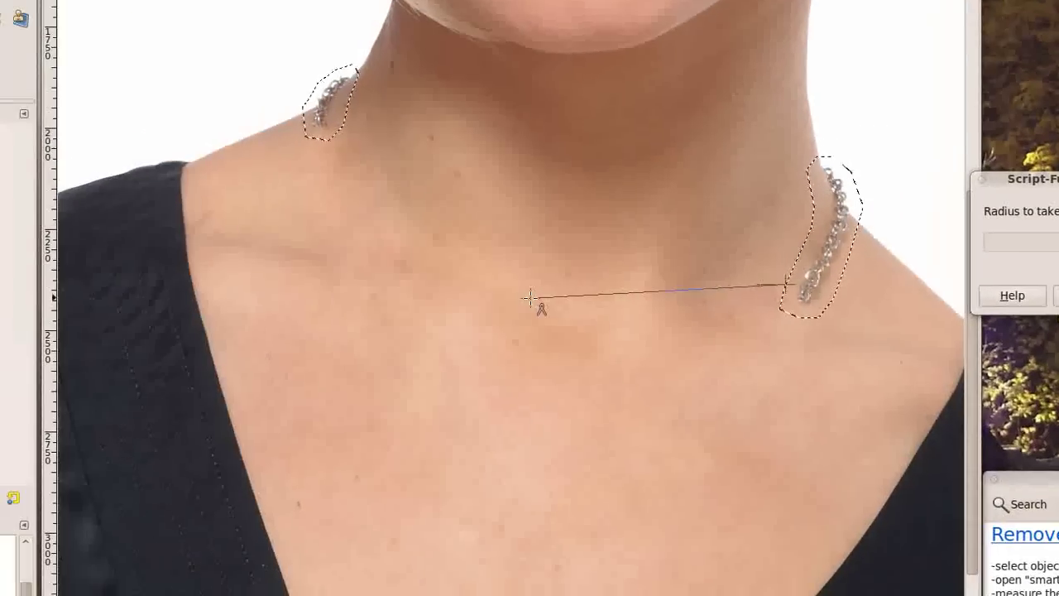
{"action": "left_click_drag", "start_coordinate": [531, 298], "coordinate": [545, 282]}
{"action": "left_click", "coordinate": [854, 299]}
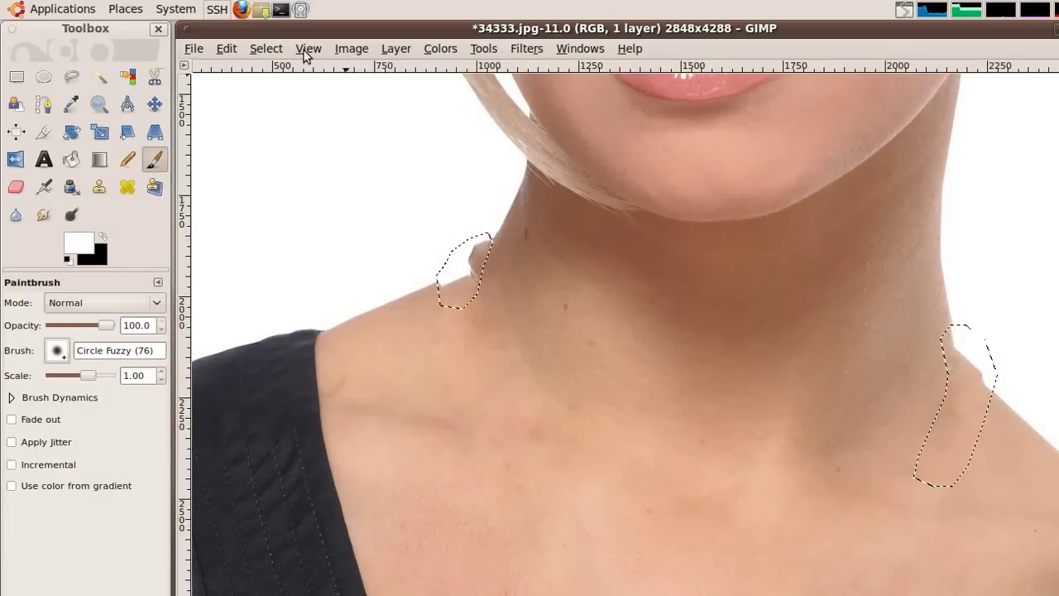
- Clear the selection and load 34333.jpg as a new layer on top of the current image
{"action": "left_click", "coordinate": [274, 49]}
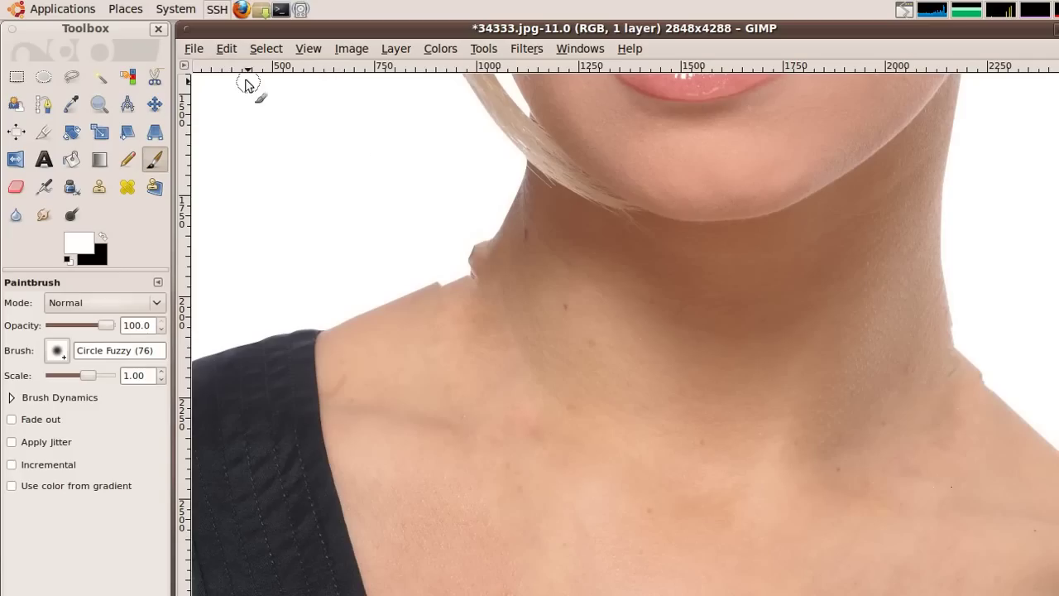
{"action": "left_click", "coordinate": [193, 48]}
{"action": "left_click", "coordinate": [231, 126]}
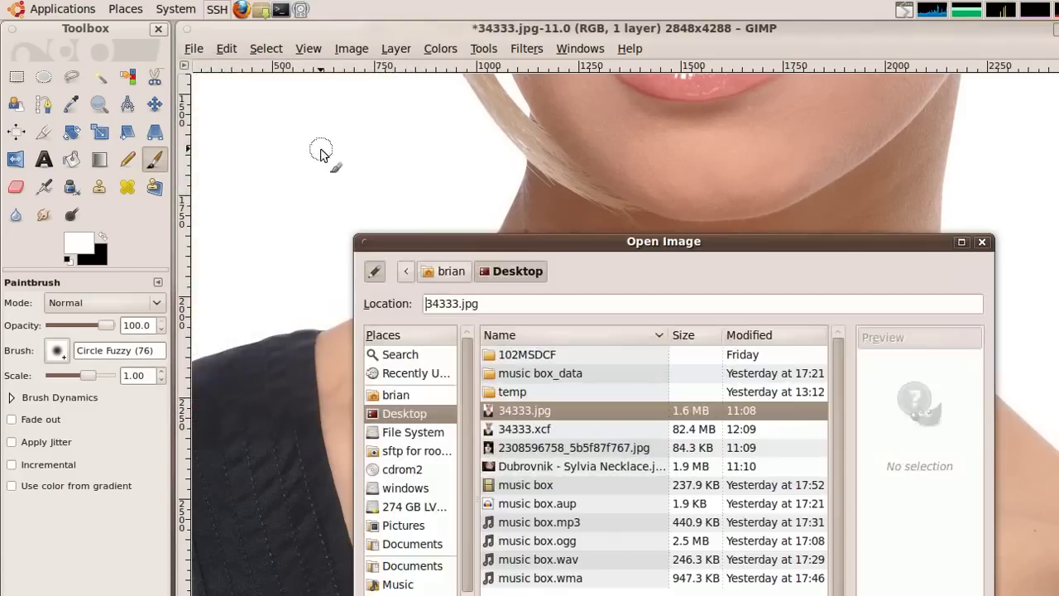
{"action": "left_click", "coordinate": [519, 411]}
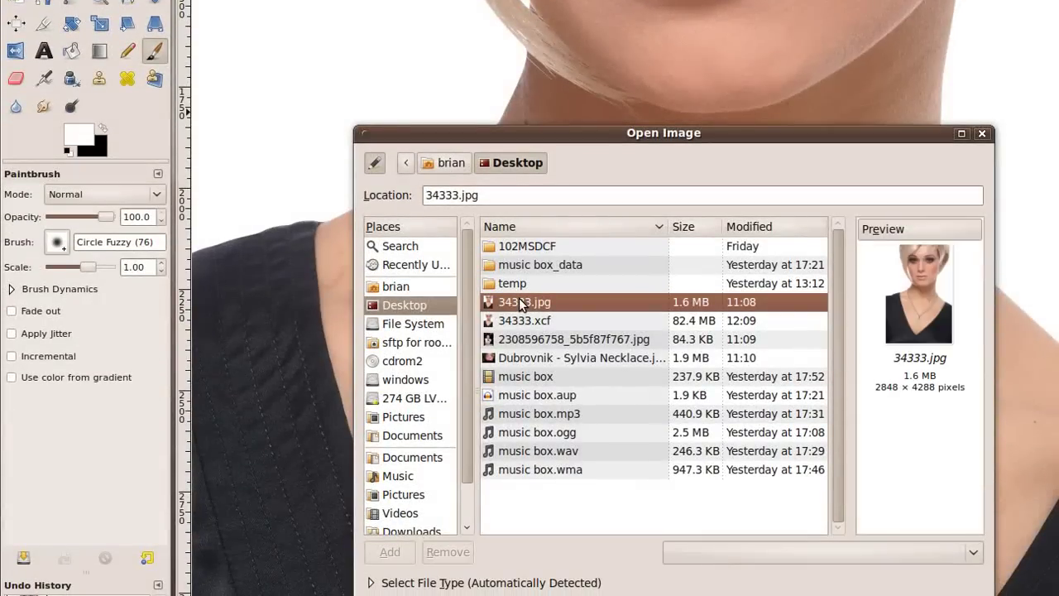
{"action": "double_click", "coordinate": [520, 303]}
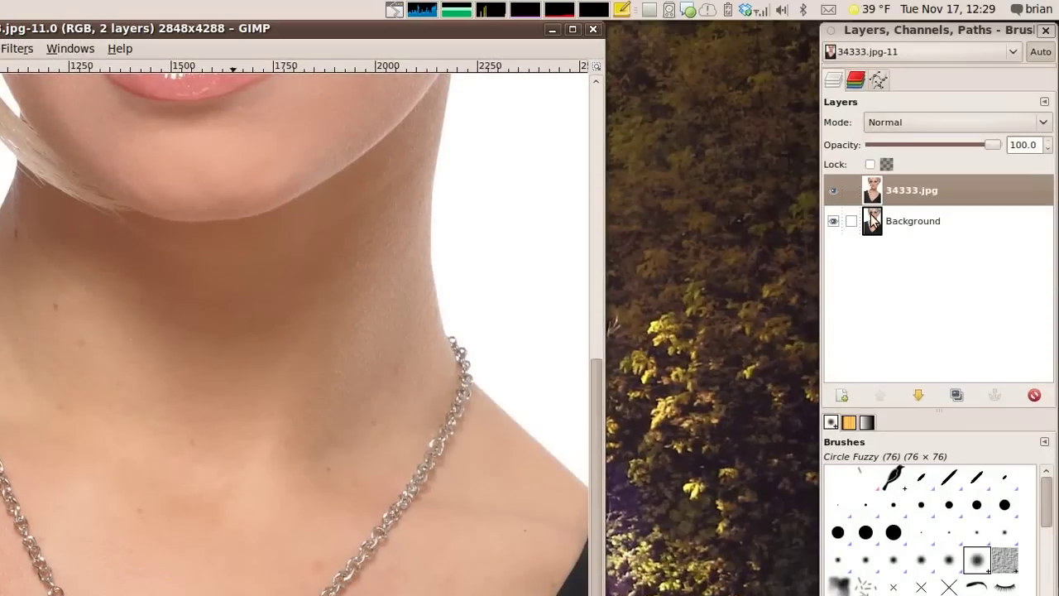
- Add a black (full transparency) mask to the 34333.jpg layer and create a transparent layer named "left neck fix"
{"action": "right_click", "coordinate": [874, 192]}
{"action": "left_click", "coordinate": [940, 416]}
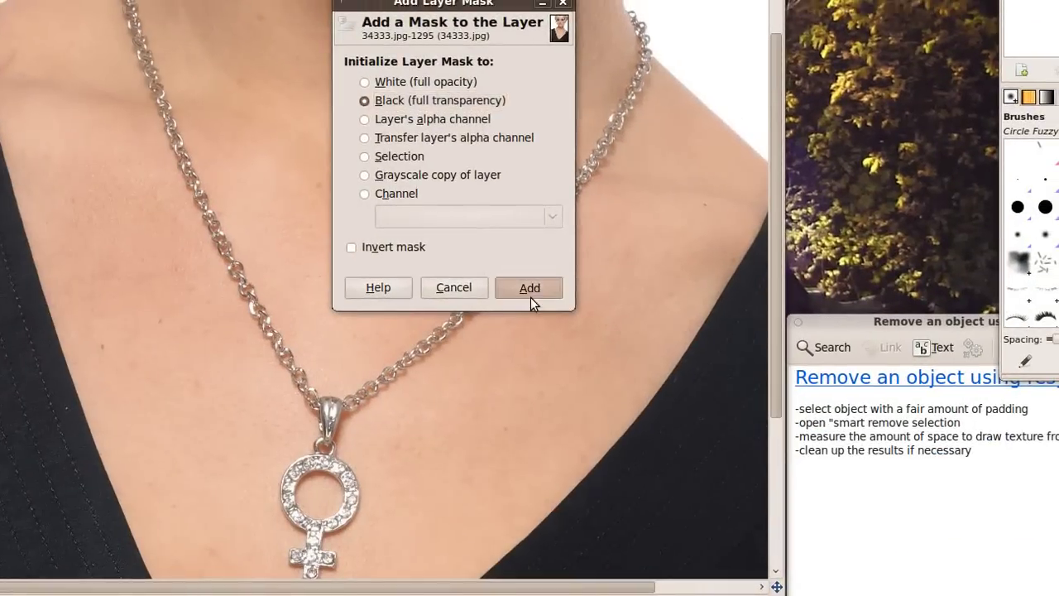
{"action": "left_click", "coordinate": [529, 289]}
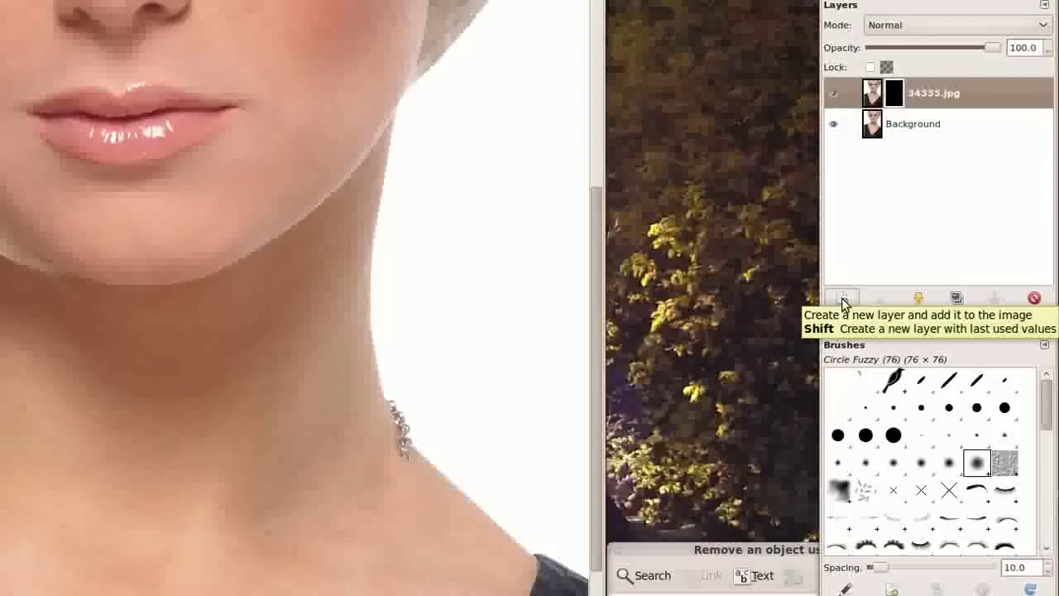
{"action": "left_click", "coordinate": [843, 299]}
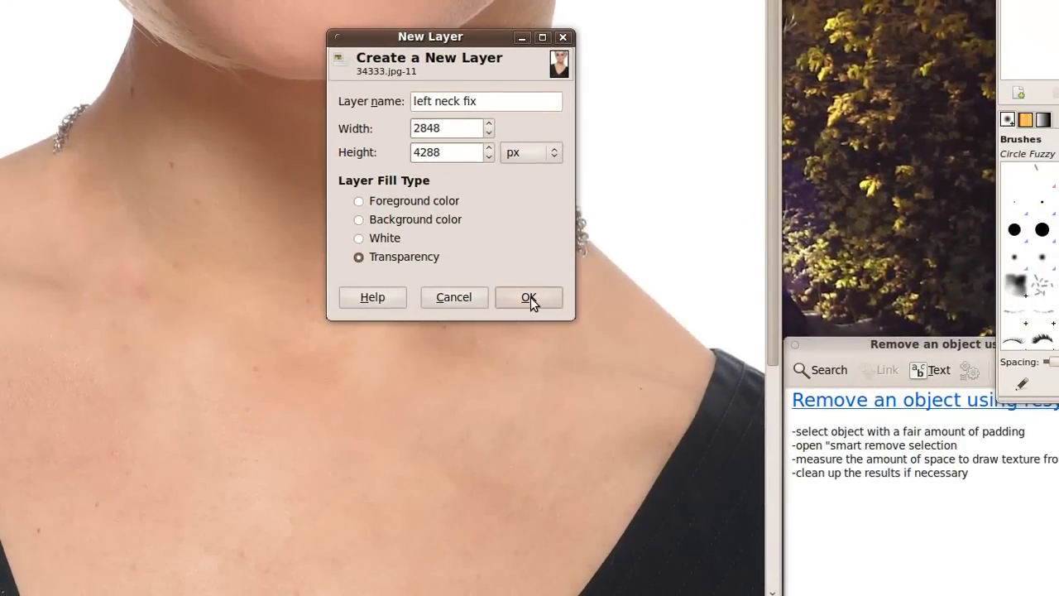
{"action": "left_click", "coordinate": [530, 299]}
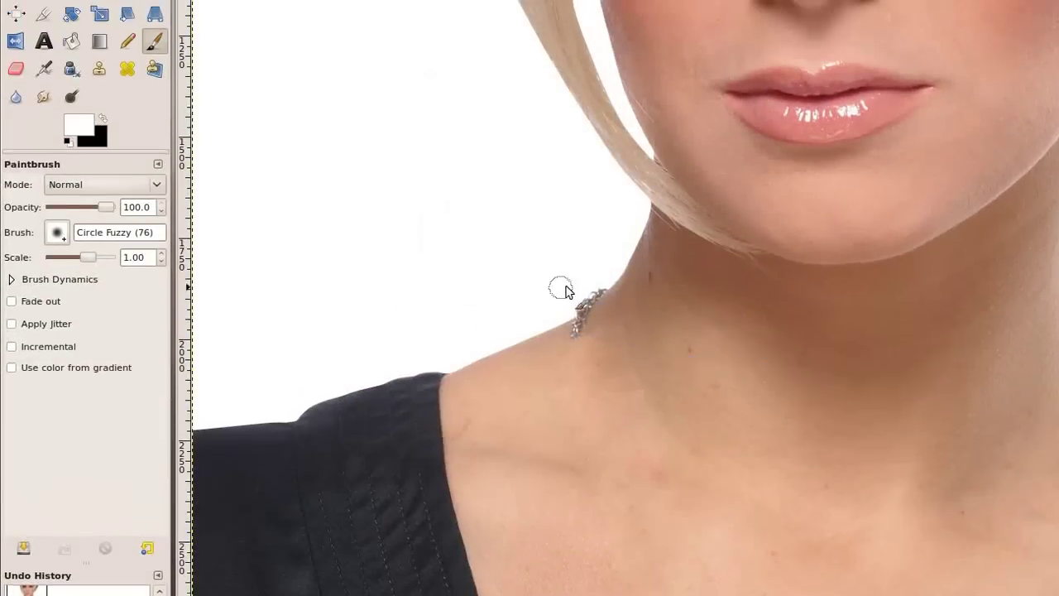
- Outline a clean piece of neck edge just above the remaining chain with Free Select, including some white background
{"action": "scroll", "coordinate": [566, 287], "scroll_direction": "up", "scroll_amount": 3}
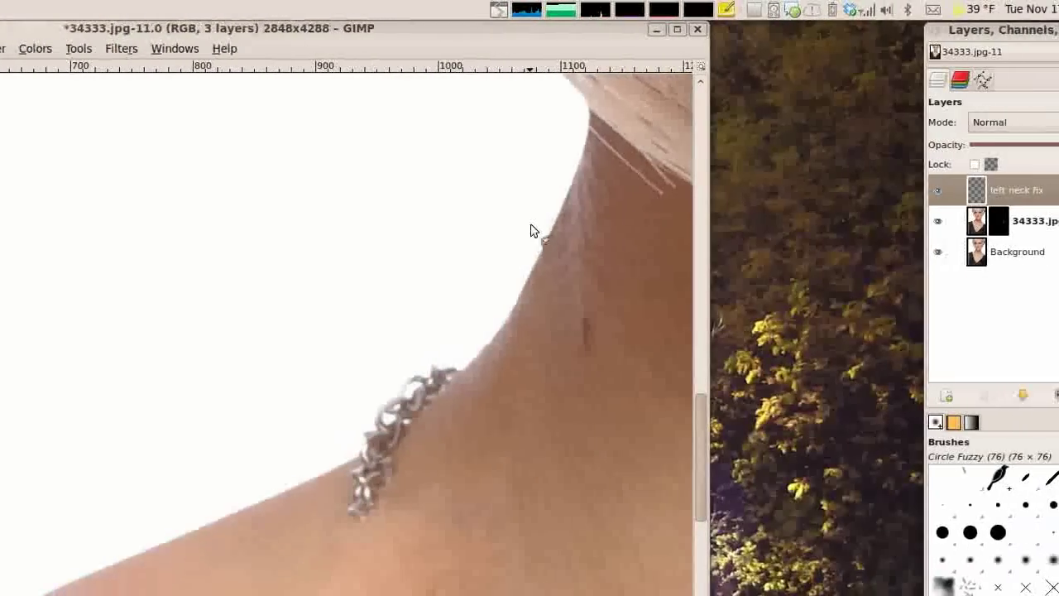
{"action": "left_click", "coordinate": [527, 223]}
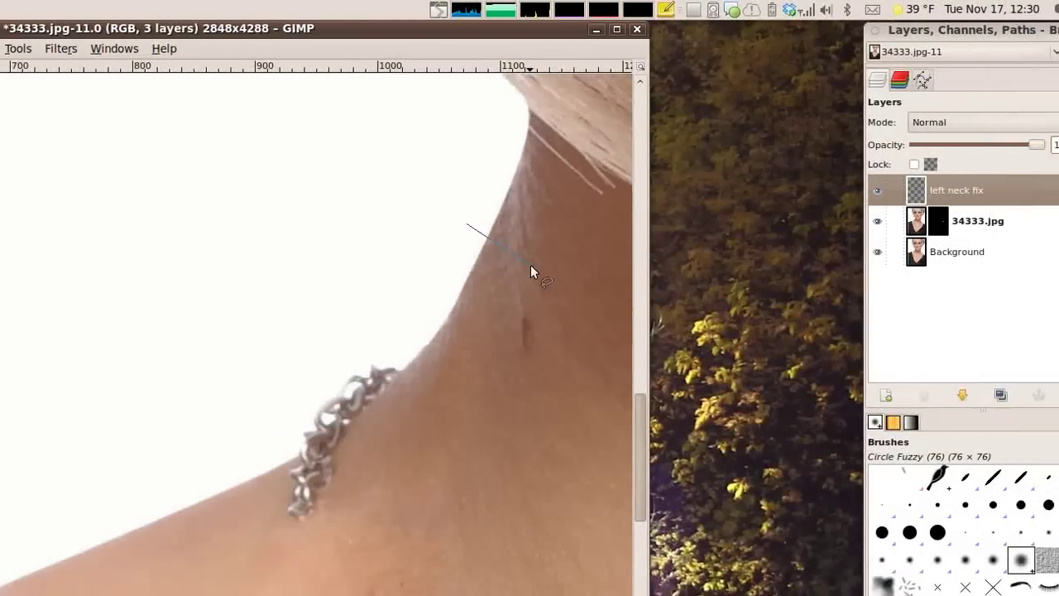
{"action": "left_click", "coordinate": [604, 269]}
{"action": "left_click", "coordinate": [557, 383]}
{"action": "left_click", "coordinate": [487, 442]}
{"action": "left_click", "coordinate": [442, 303]}
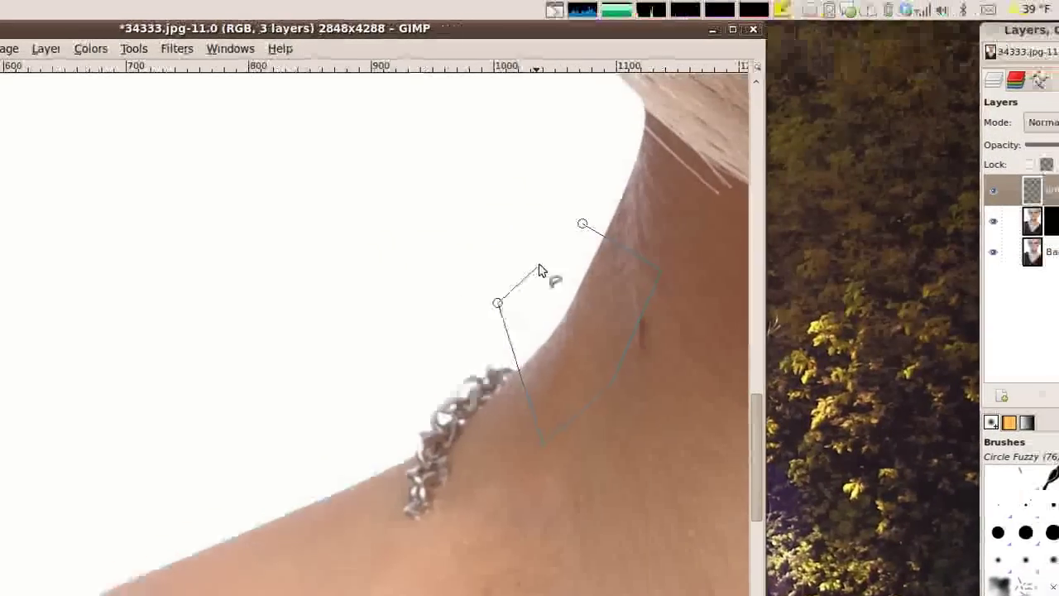
{"action": "left_click", "coordinate": [552, 205]}
{"action": "left_click", "coordinate": [582, 224]}
- Copy the outlined neck edge from the Background layer and anchor the pasted copy in the left neck fix layer
{"action": "left_click", "coordinate": [1050, 252]}
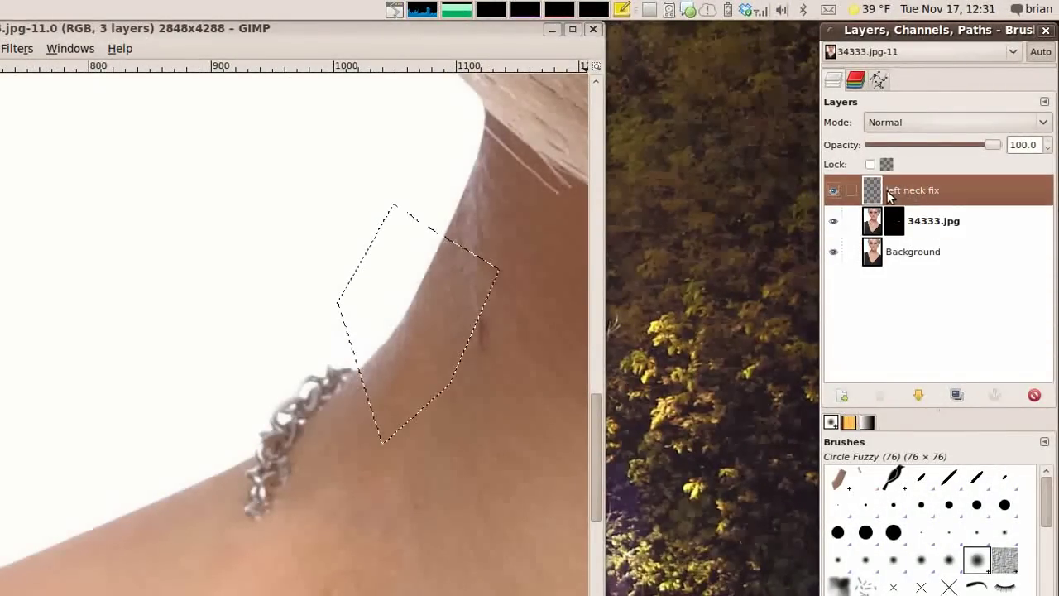
{"action": "key", "text": "ctrl+v"}
{"action": "left_click", "coordinate": [995, 396]}
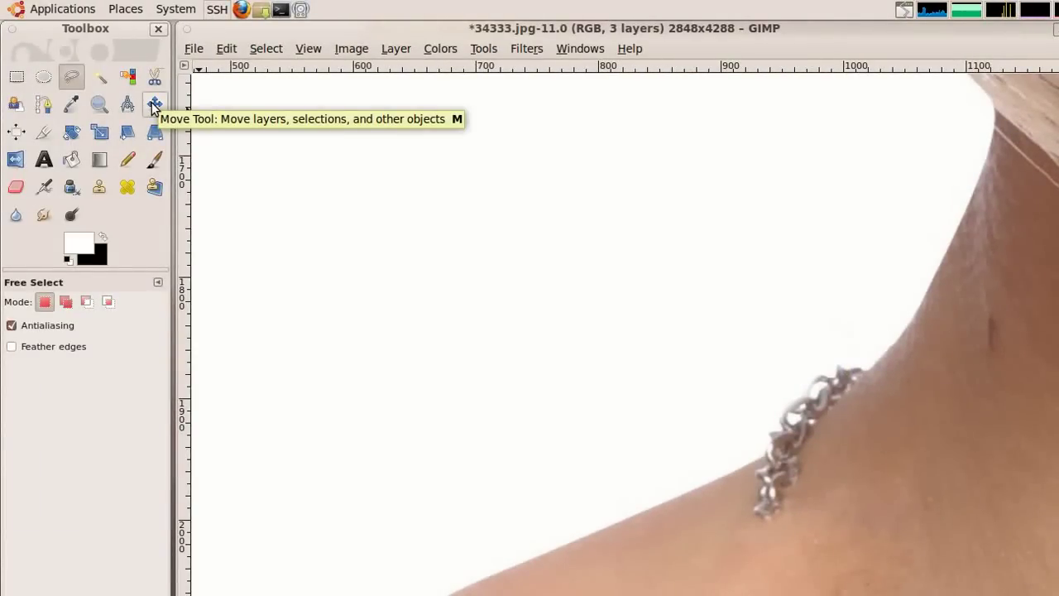
- Move the pasted neck patch over the chain remnant and rotate it by 0.21 degrees
{"action": "left_click", "coordinate": [155, 104]}
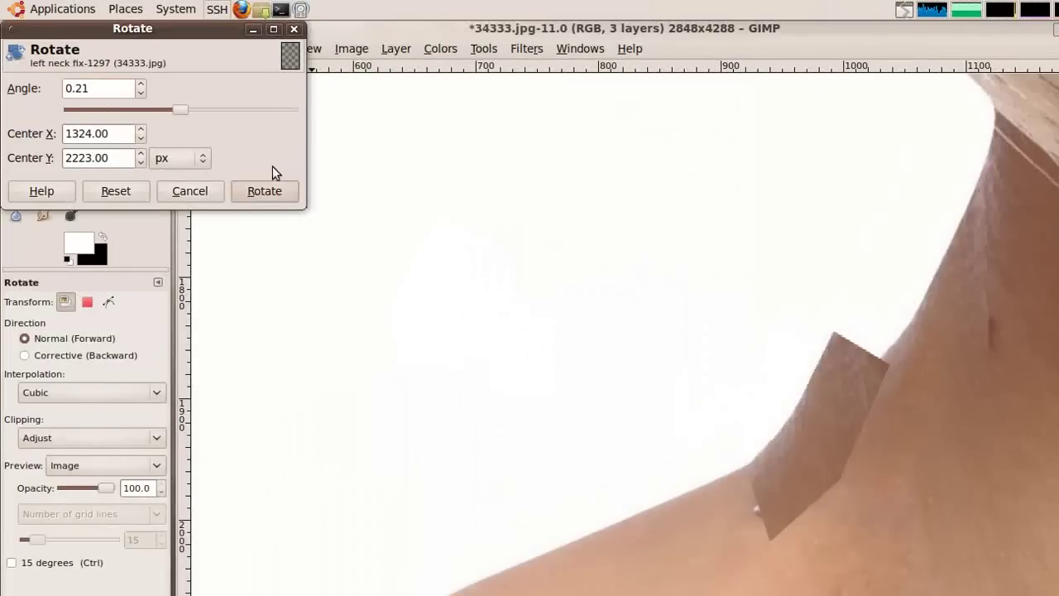
{"action": "left_click", "coordinate": [269, 189]}
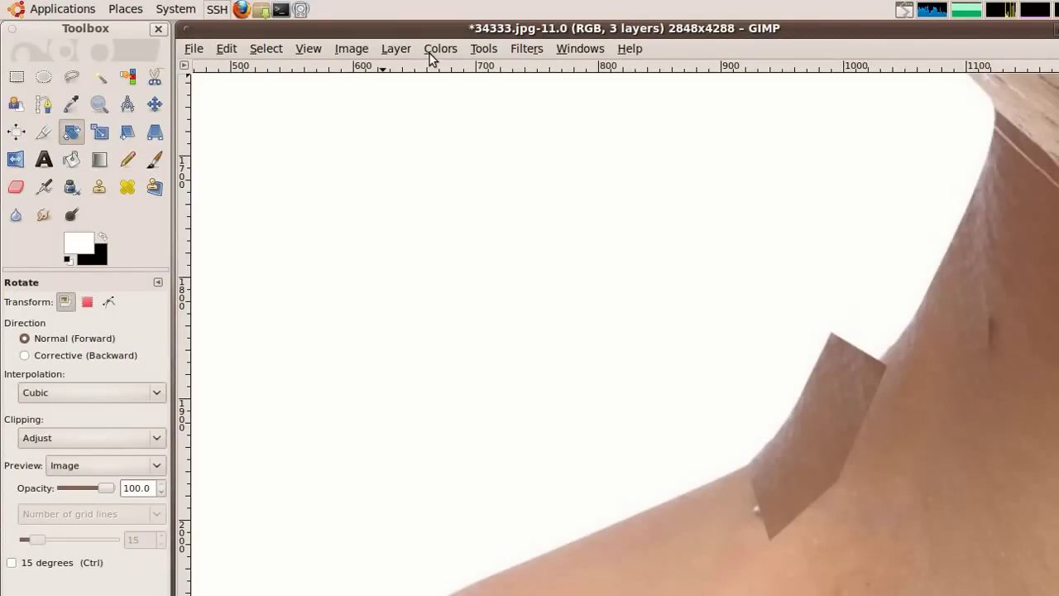
- Crop the left neck fix layer to a rectangle of about 284 × 284 px around the patch and clear the selection
{"action": "left_click", "coordinate": [394, 50]}
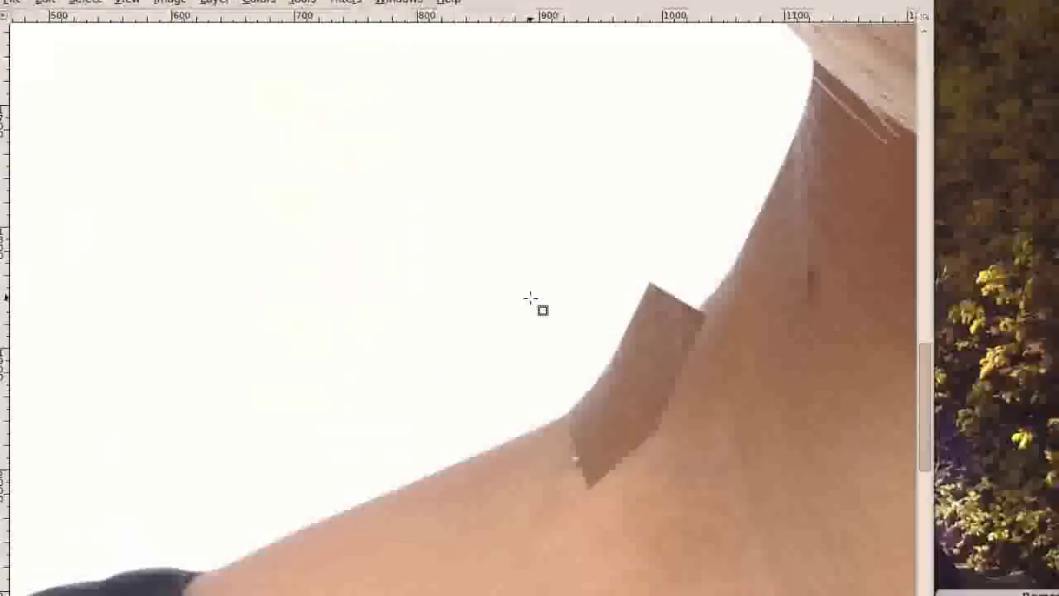
{"action": "left_click_drag", "start_coordinate": [636, 261], "coordinate": [981, 583]}
{"action": "left_click", "coordinate": [402, 49]}
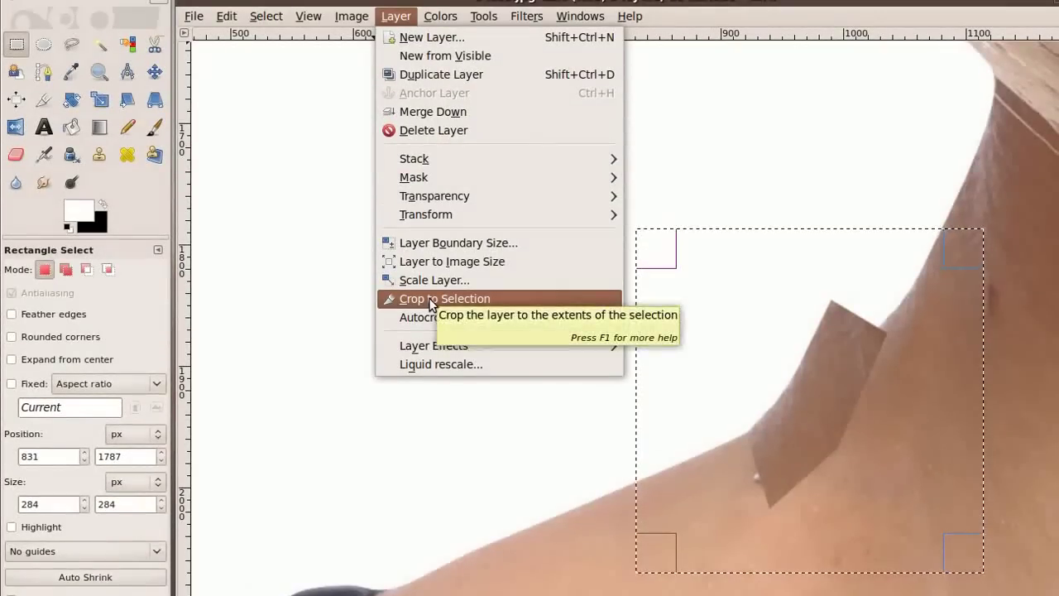
{"action": "left_click", "coordinate": [430, 298]}
{"action": "left_click", "coordinate": [265, 15]}
{"action": "left_click", "coordinate": [267, 55]}
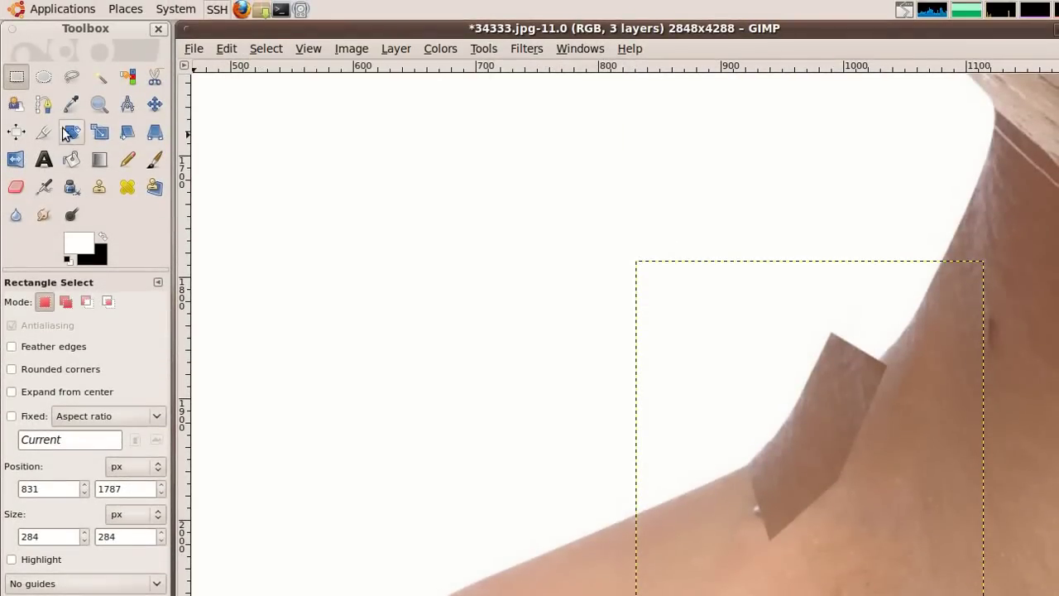
- Rotate the left neck fix patch further so its edge follows the curve from neck to shoulder
{"action": "left_click", "coordinate": [72, 131]}
{"action": "left_click_drag", "start_coordinate": [813, 526], "coordinate": [781, 523]}
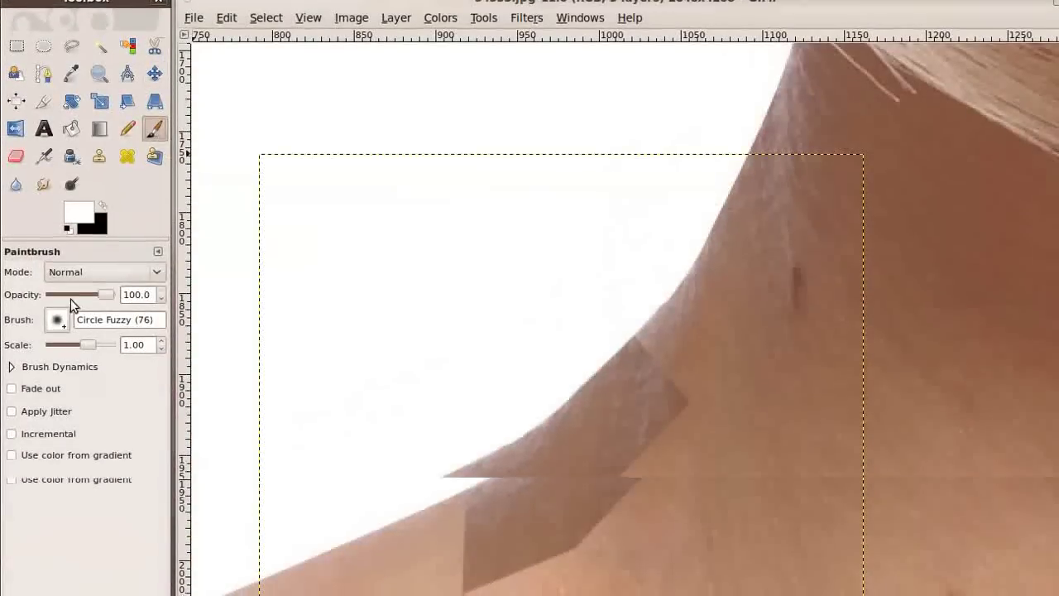
- Soften the left neck fix patch's edges into the surrounding skin on its mask, using the Circle Fuzzy (76) brush at 40 opacity
{"action": "left_click_drag", "start_coordinate": [71, 299], "coordinate": [49, 297]}
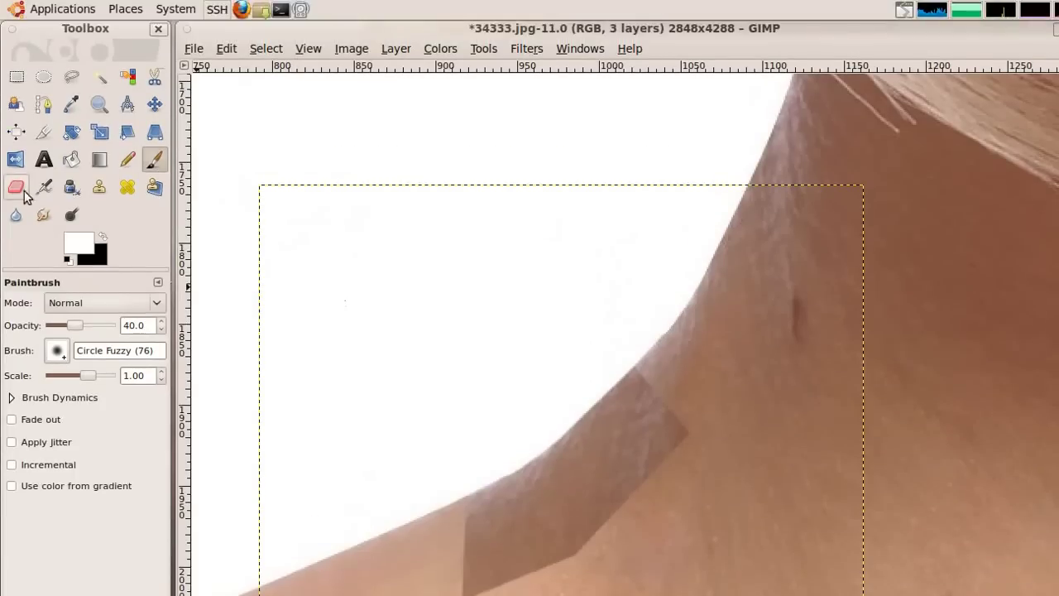
{"action": "left_click", "coordinate": [16, 188]}
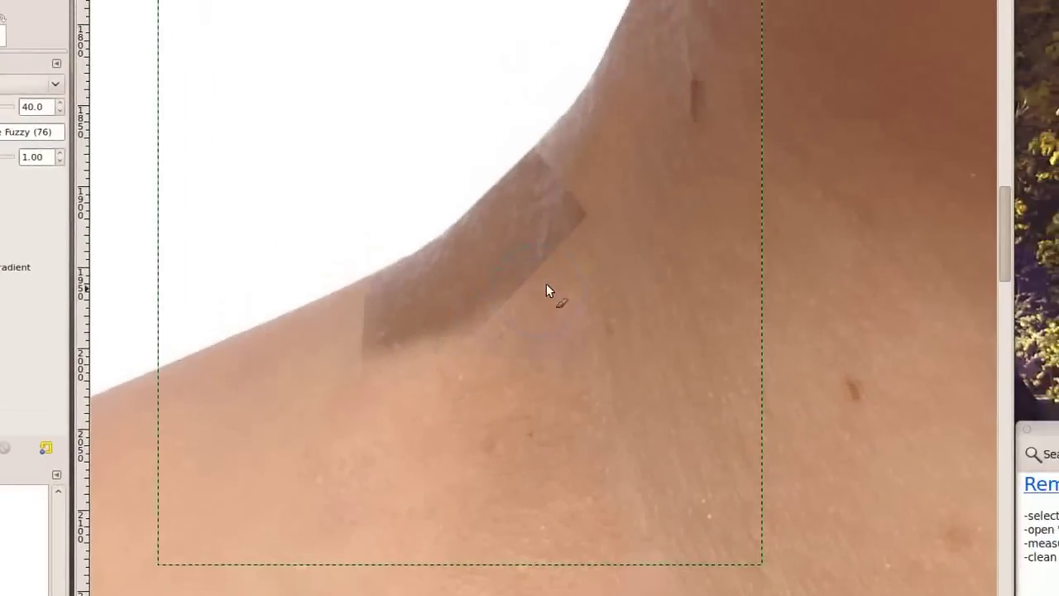
{"action": "mouse_move", "coordinate": [546, 283]}
{"action": "left_mouse_down"}
{"action": "mouse_move", "coordinate": [589, 259]}
{"action": "mouse_move", "coordinate": [589, 185]}
{"action": "mouse_move", "coordinate": [589, 202]}
{"action": "left_mouse_up"}
{"action": "left_click_drag", "start_coordinate": [464, 298], "coordinate": [437, 344]}
{"action": "left_click", "coordinate": [162, 157]}
{"action": "scroll", "coordinate": [487, 340], "scroll_direction": "up", "scroll_amount": 3}
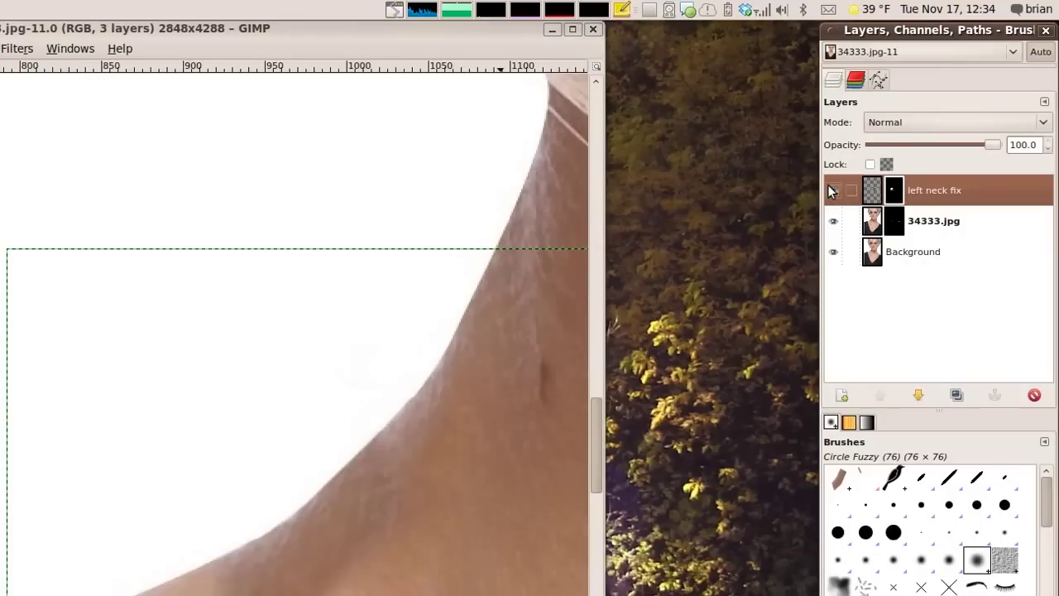
- Adjust the tone of the left neck fix patch, trying brightness 8 and then lightness 20 with saturation 20
{"action": "left_click", "coordinate": [439, 49]}
{"action": "left_click", "coordinate": [498, 125]}
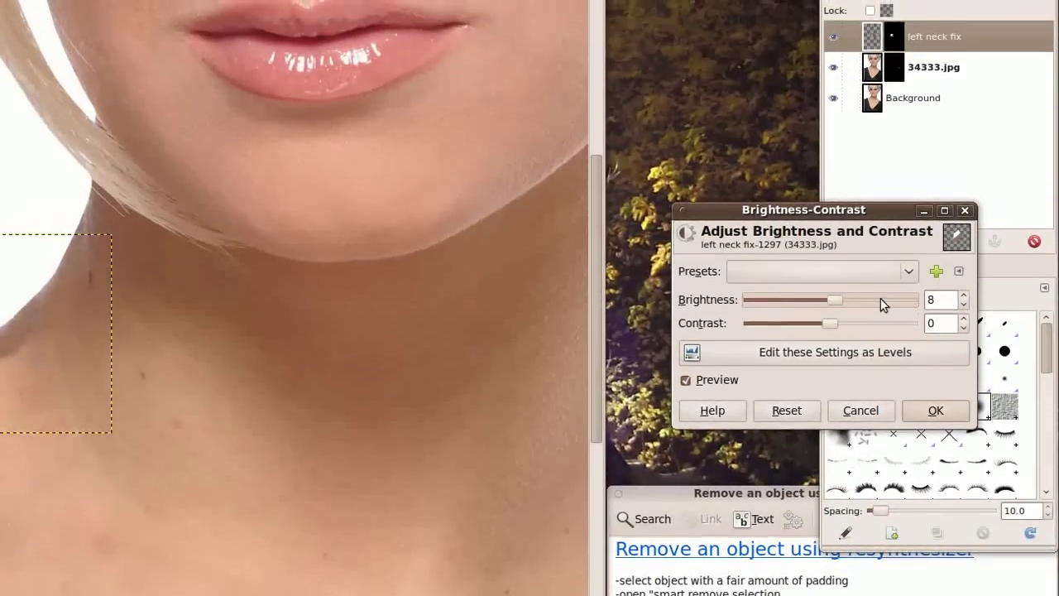
{"action": "left_click", "coordinate": [485, 88]}
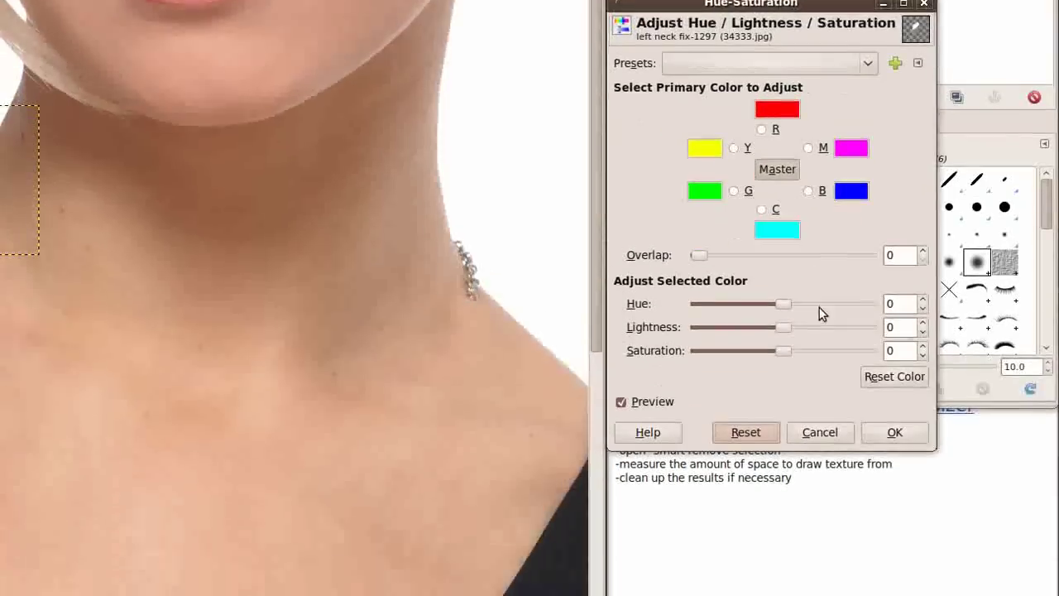
{"action": "left_click_drag", "start_coordinate": [783, 297], "coordinate": [801, 296]}
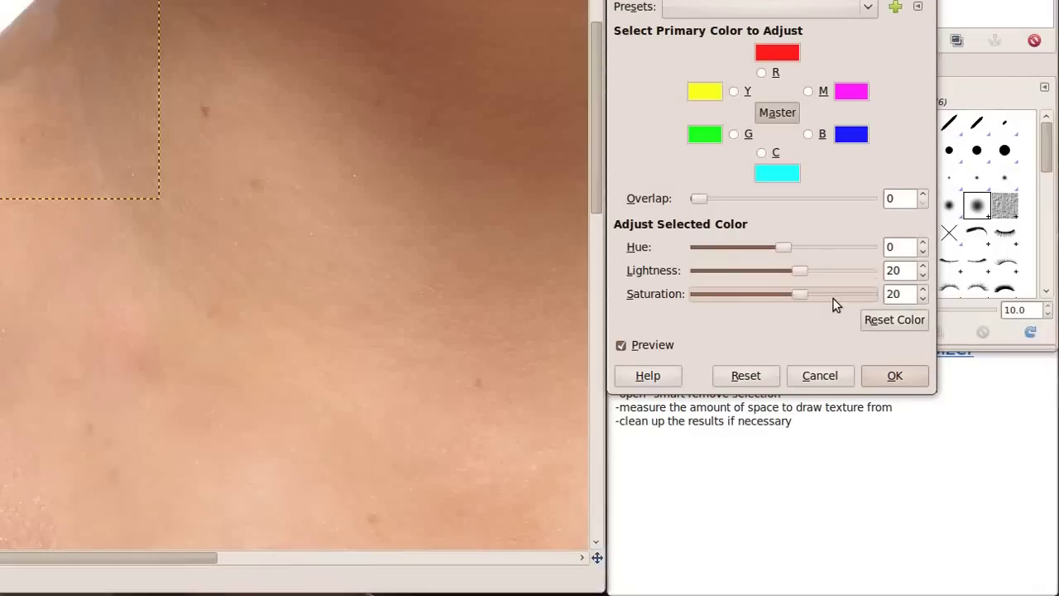
{"action": "left_click", "coordinate": [831, 298]}
{"action": "left_click", "coordinate": [834, 221]}
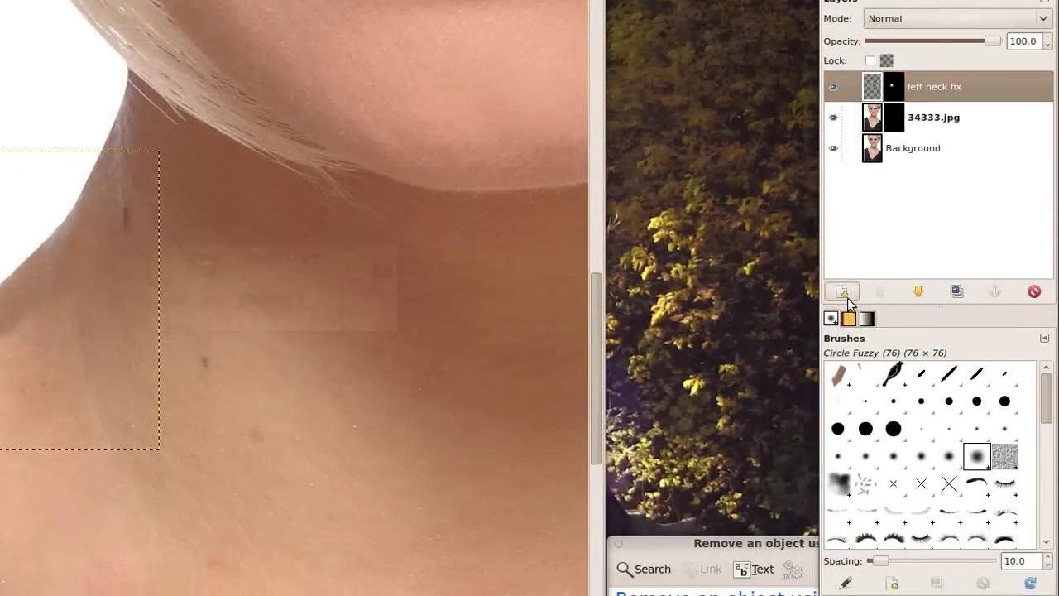
- Create a new layer named "left neck fix2" above the left neck fix layer
{"action": "left_click", "coordinate": [842, 395]}
{"action": "left_click", "coordinate": [525, 300]}
{"action": "type", "text": "2"}
{"action": "left_click", "coordinate": [527, 304]}
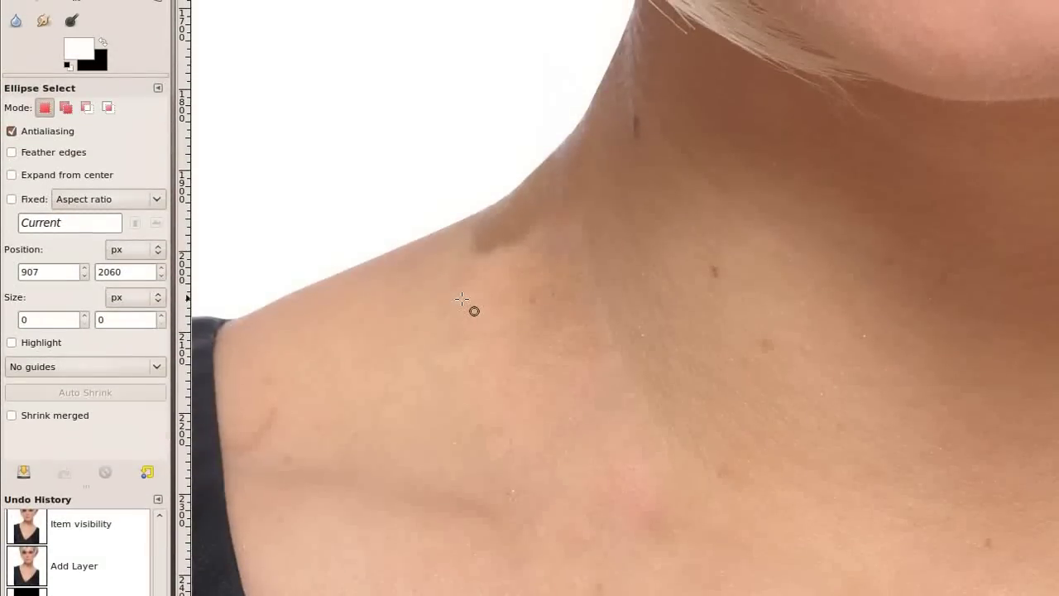
- Outline a strip of clean shoulder skin and its edge between the dress strap and the dark patch with Free Select
{"action": "key", "text": "f"}
{"action": "left_click", "coordinate": [249, 280]}
{"action": "left_click", "coordinate": [284, 370]}
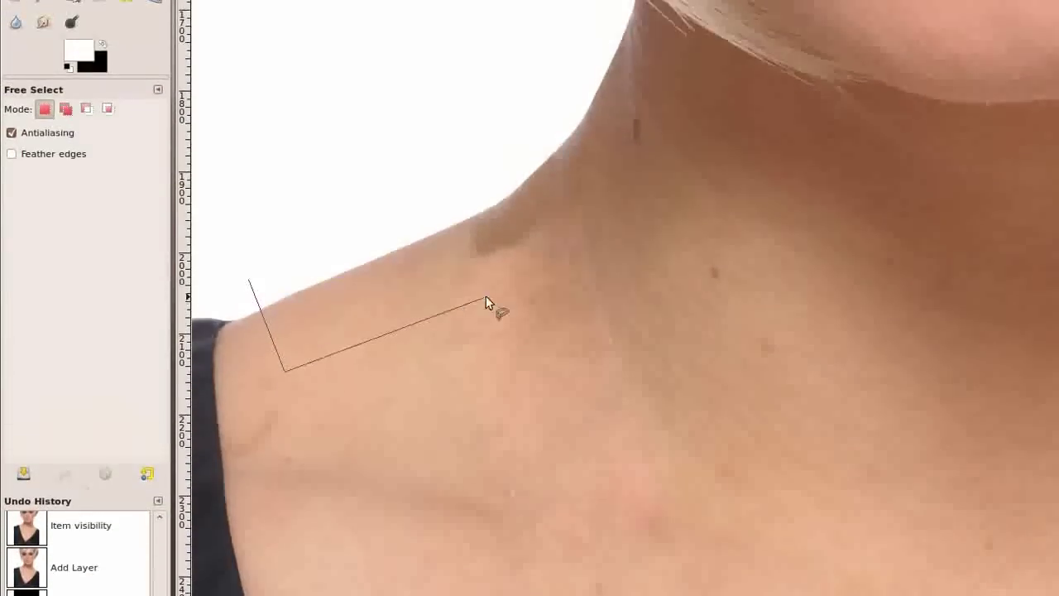
{"action": "left_click", "coordinate": [485, 296]}
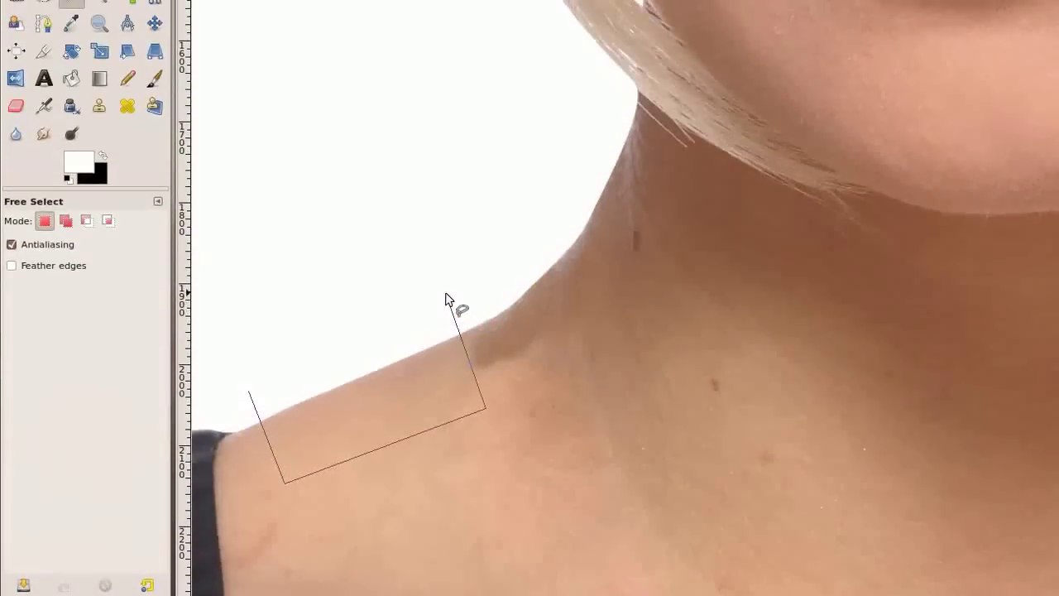
{"action": "left_click", "coordinate": [447, 186]}
{"action": "left_click", "coordinate": [249, 279]}
- Copy the outlined shoulder strip and anchor the pasted copy in the left neck fix2 layer
{"action": "double_click", "coordinate": [367, 291]}
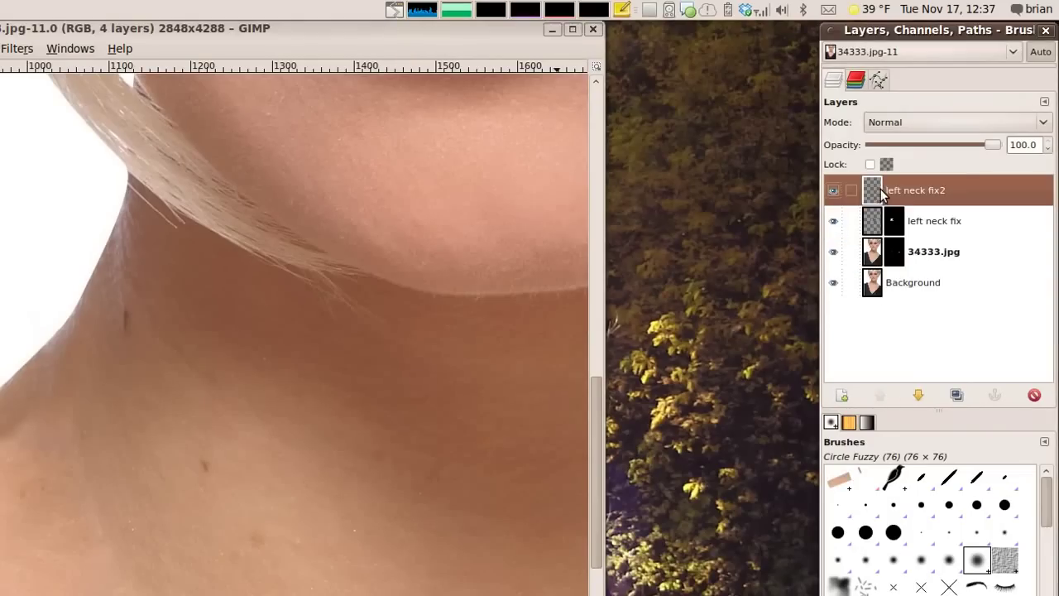
{"action": "key", "text": "ctrl+v"}
{"action": "left_click", "coordinate": [995, 394]}
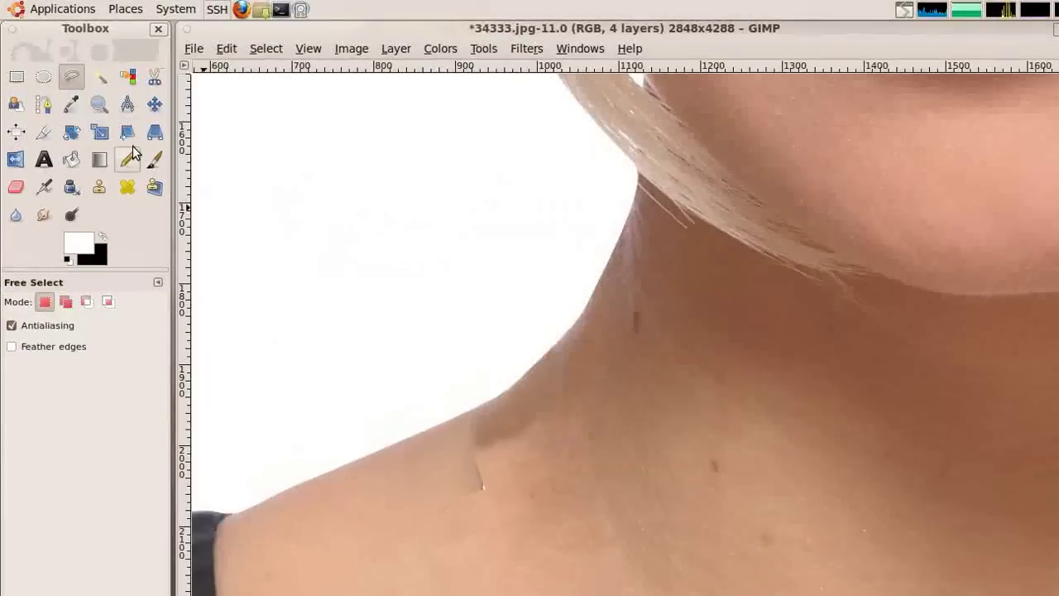
- Move the pasted shoulder strip off the skin onto the white background above the shoulder
{"action": "left_click", "coordinate": [155, 104]}
{"action": "left_click_drag", "start_coordinate": [29, 387], "coordinate": [122, 343]}
{"action": "mouse_move", "coordinate": [377, 300]}
{"action": "left_mouse_down"}
{"action": "mouse_move", "coordinate": [493, 299]}
{"action": "mouse_move", "coordinate": [378, 303]}
{"action": "mouse_move", "coordinate": [489, 421]}
{"action": "mouse_move", "coordinate": [409, 315]}
{"action": "mouse_move", "coordinate": [387, 305]}
{"action": "left_mouse_up"}
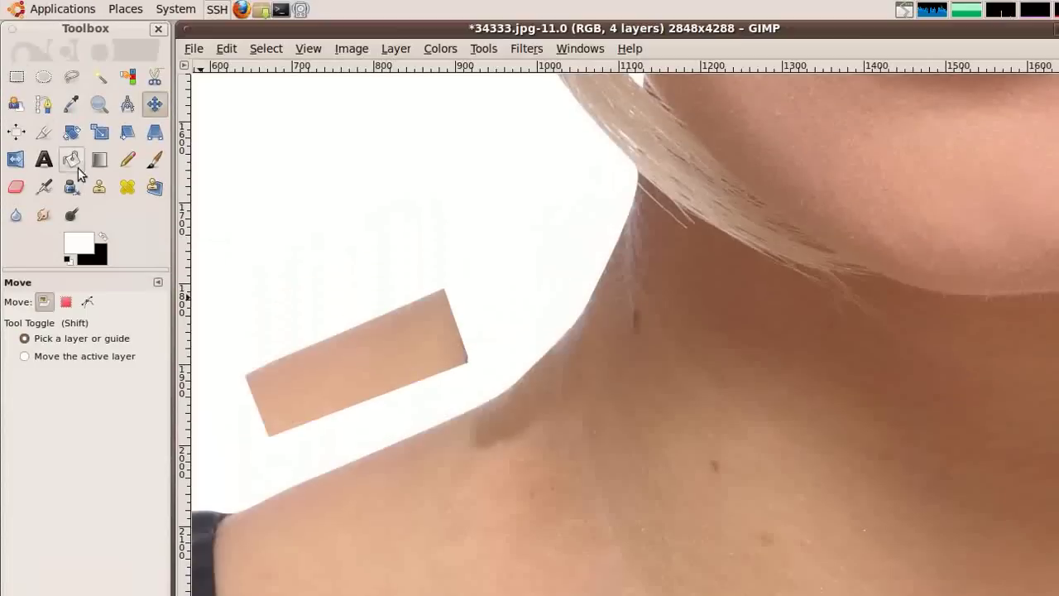
{"action": "left_click", "coordinate": [72, 83]}
{"action": "left_click", "coordinate": [273, 358]}
{"action": "left_click", "coordinate": [190, 138]}
- Crop the left neck fix2 layer to a rectangle of about 337 × 271 px around the shoulder strip
{"action": "left_click", "coordinate": [18, 77]}
{"action": "left_click_drag", "start_coordinate": [221, 246], "coordinate": [497, 464]}
{"action": "left_click", "coordinate": [395, 48]}
{"action": "left_click", "coordinate": [466, 321]}
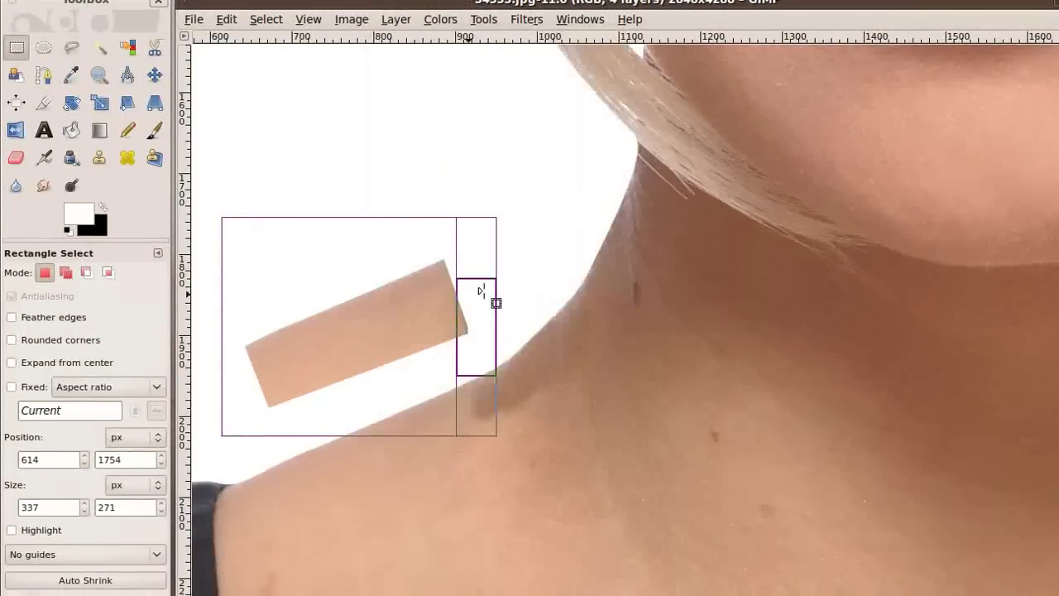
- Rotate the shoulder strip counterclockwise to a steeper angle matching the neck-to-shoulder slope
{"action": "key", "text": "shift+r"}
{"action": "left_click_drag", "start_coordinate": [260, 383], "coordinate": [282, 385]}
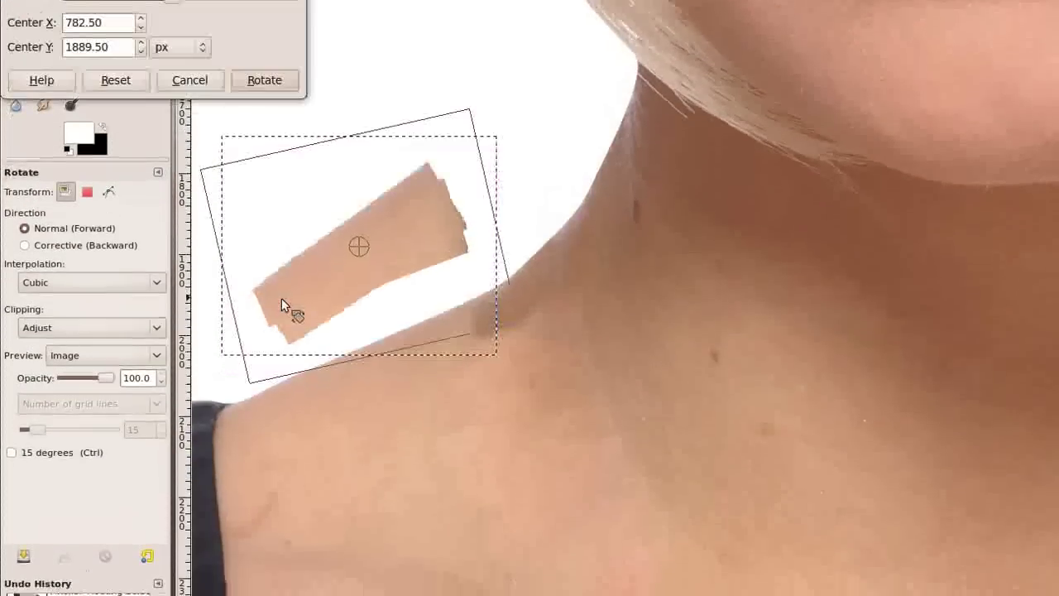
{"action": "left_click", "coordinate": [265, 162]}
- Move the rotated shoulder strip over the dark patch where the neck meets the shoulder and anchor it
{"action": "left_click", "coordinate": [155, 105]}
{"action": "left_click_drag", "start_coordinate": [345, 378], "coordinate": [528, 422]}
{"action": "left_click", "coordinate": [995, 267]}
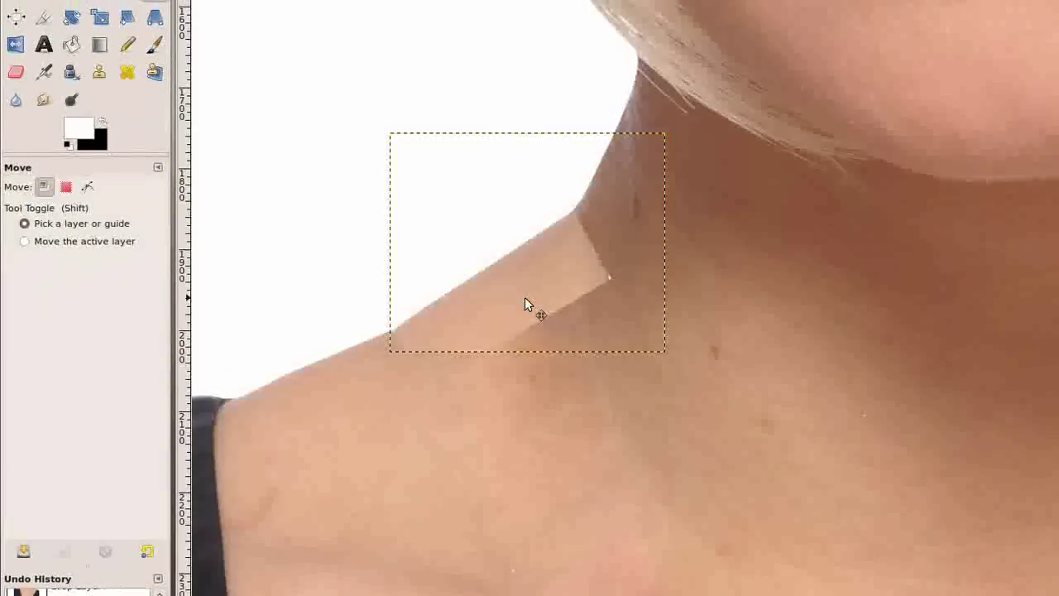
- Undo the last move and anchoring of the rotated shoulder strip and anchor the strip again
{"action": "key", "text": "ctrl+z"}
{"action": "key", "text": "ctrl+z"}
{"action": "key", "text": "ctrl+z"}
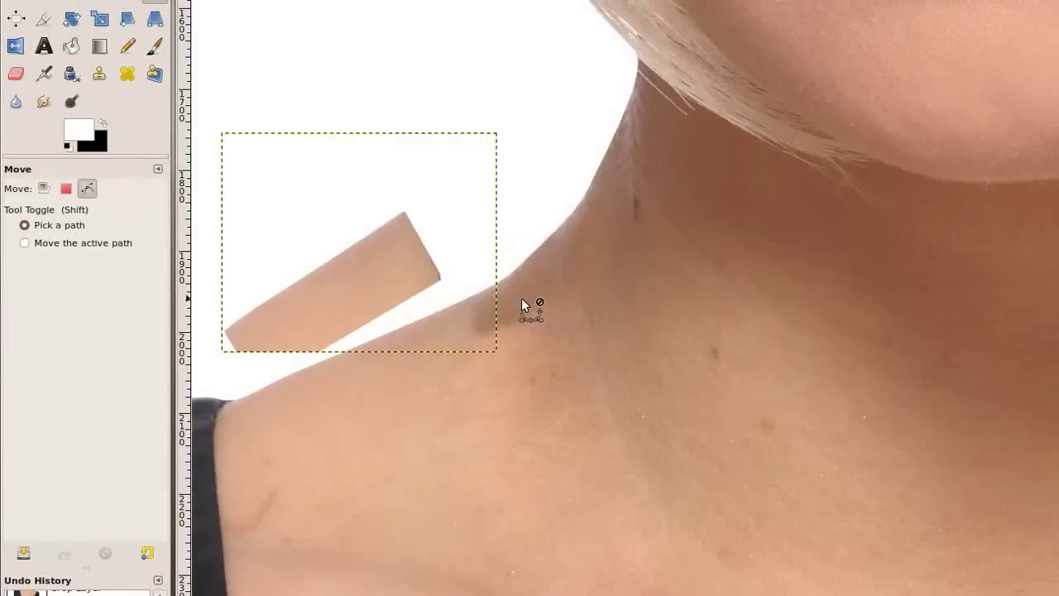
{"action": "left_click", "coordinate": [267, 48]}
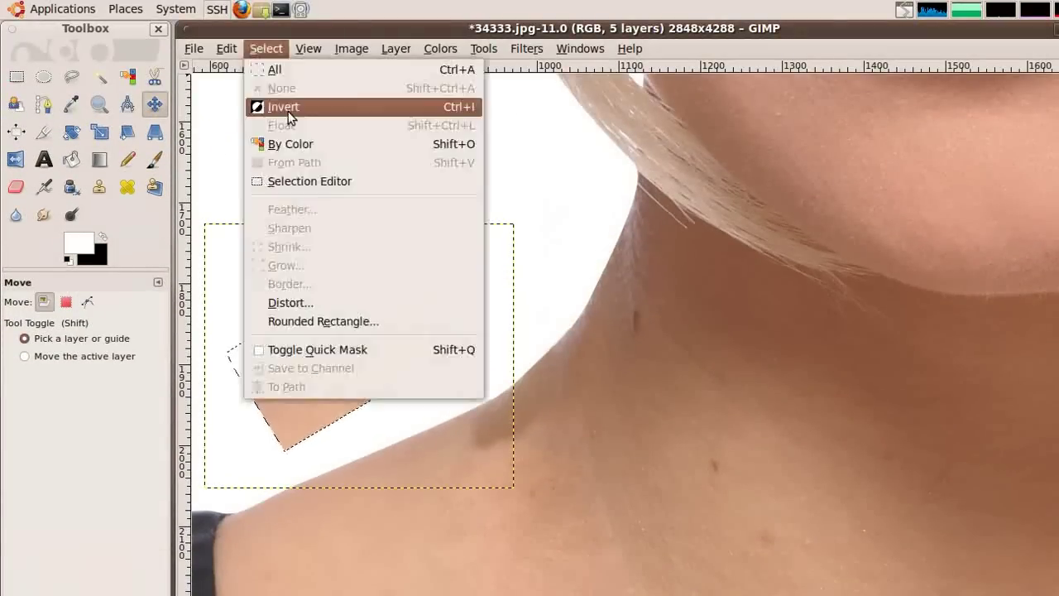
{"action": "left_click", "coordinate": [288, 111]}
{"action": "left_click", "coordinate": [998, 301]}
- Move the rotated strip over the dark patch where neck meets shoulder and add a black layer mask to its layer
{"action": "left_click_drag", "start_coordinate": [348, 362], "coordinate": [518, 395]}
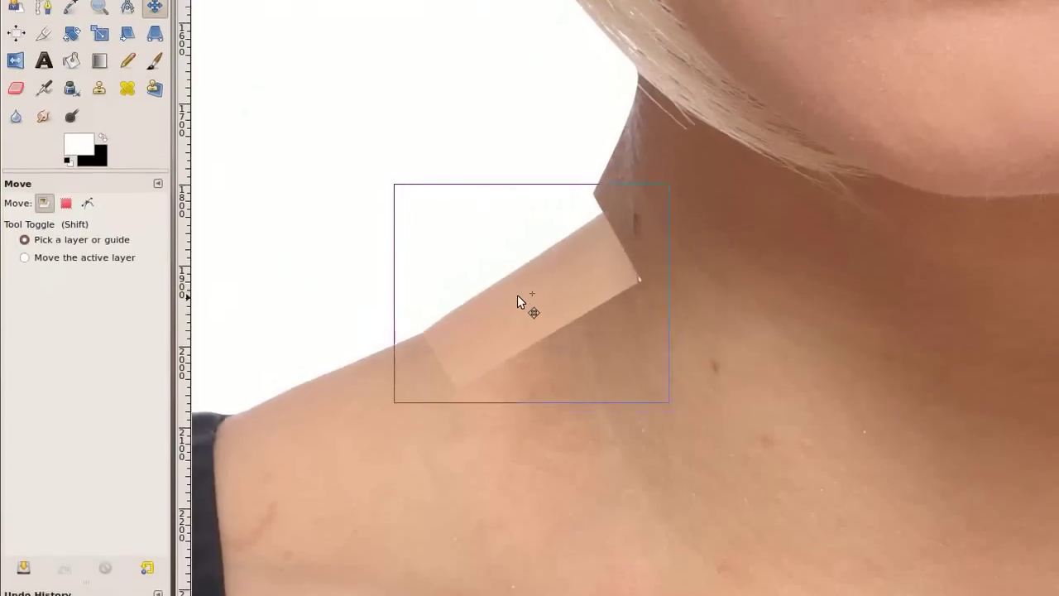
{"action": "left_click_drag", "start_coordinate": [517, 295], "coordinate": [514, 295]}
{"action": "right_click", "coordinate": [900, 189]}
{"action": "left_click", "coordinate": [797, 418]}
{"action": "left_click", "coordinate": [531, 297]}
{"action": "left_click", "coordinate": [621, 482]}
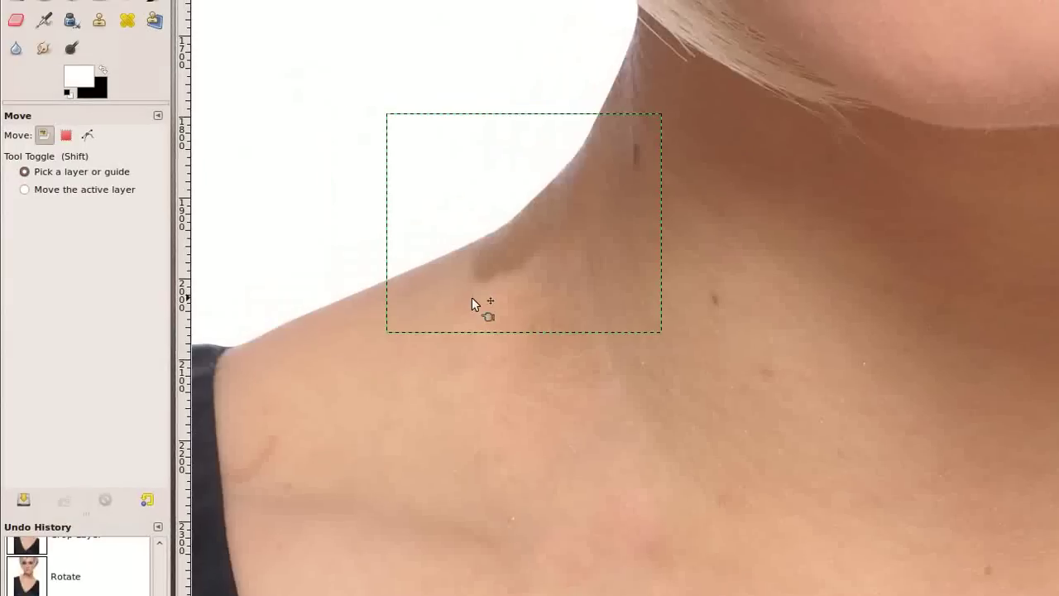
- Paint white on the left neck fix2 mask over the dark patch with a fuzzy brush at 20 opacity and 1.30 scale
{"action": "scroll", "coordinate": [472, 370], "scroll_direction": "up", "scroll_amount": 2}
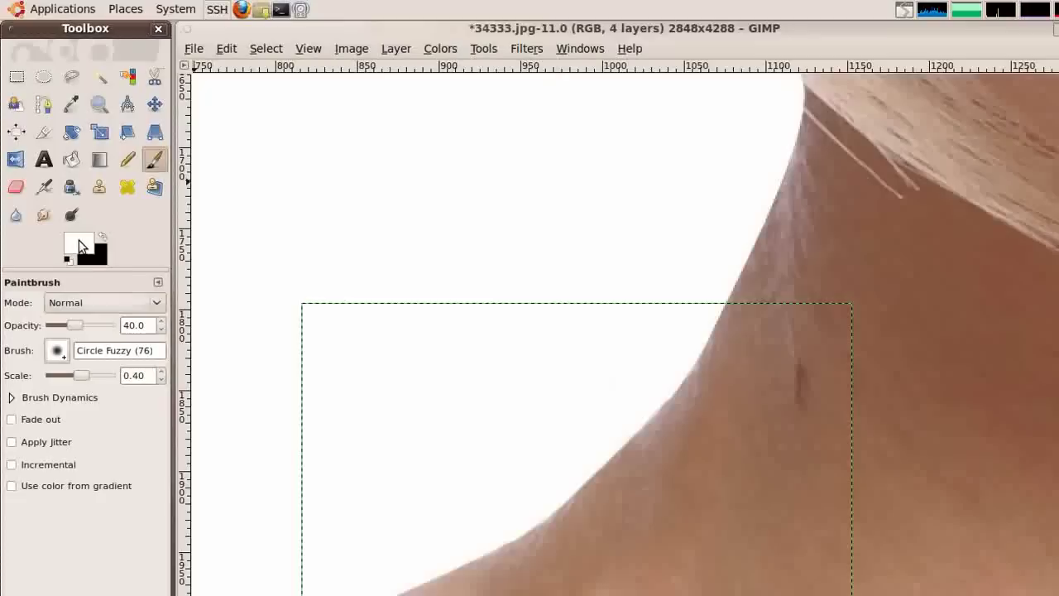
{"action": "left_click", "coordinate": [50, 324]}
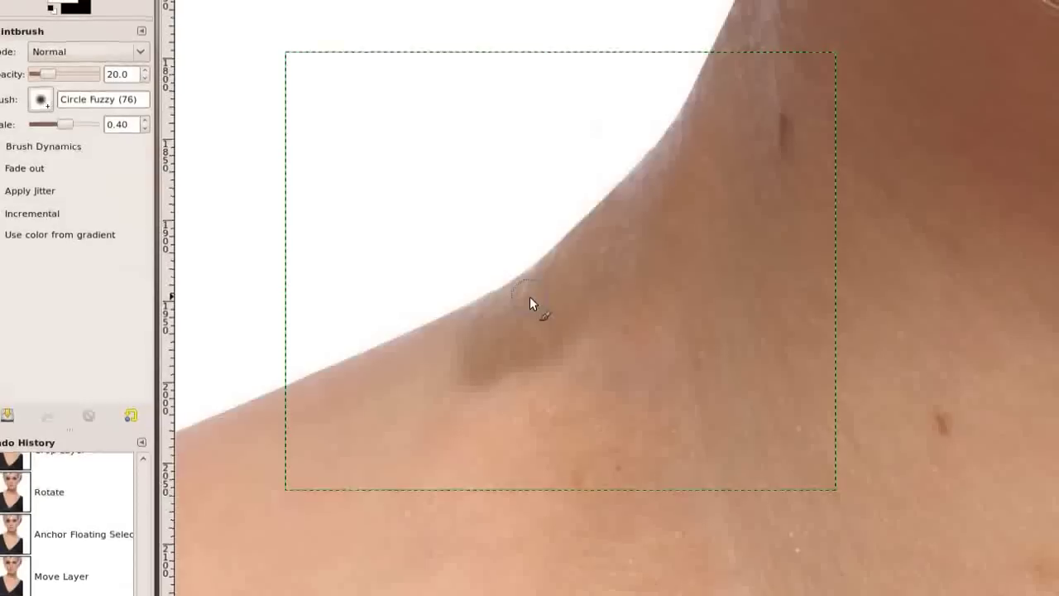
{"action": "key", "text": "bracketright"}
{"action": "key", "text": "bracketright"}
{"action": "key", "text": "bracketright"}
{"action": "key", "text": "bracketright"}
{"action": "key", "text": "bracketright"}
{"action": "key", "text": "bracketright"}
{"action": "key", "text": "bracketright"}
{"action": "key", "text": "bracketright"}
{"action": "key", "text": "bracketright"}
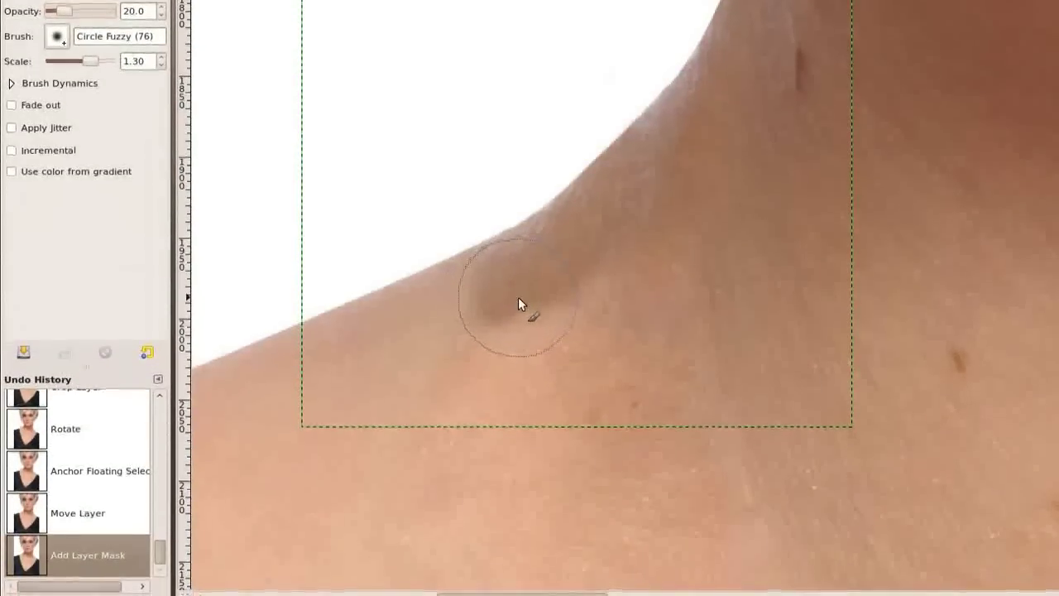
{"action": "left_click_drag", "start_coordinate": [518, 304], "coordinate": [499, 307]}
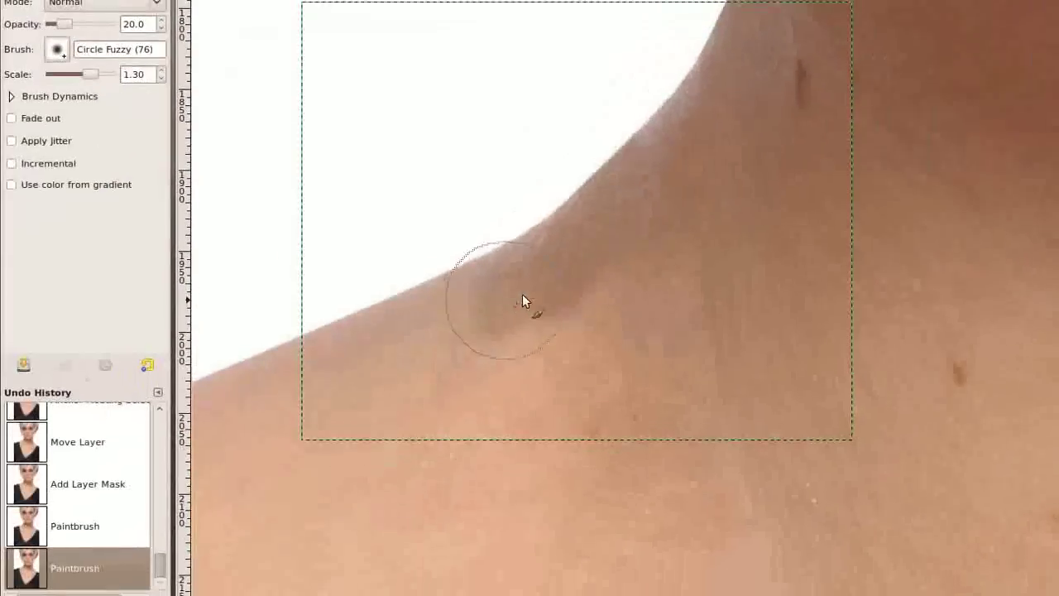
{"action": "mouse_move", "coordinate": [347, 460]}
{"action": "left_mouse_down"}
{"action": "mouse_move", "coordinate": [383, 455]}
{"action": "mouse_move", "coordinate": [365, 452]}
{"action": "mouse_move", "coordinate": [359, 418]}
{"action": "left_mouse_up"}
{"action": "left_click", "coordinate": [320, 446]}
{"action": "left_click_drag", "start_coordinate": [537, 296], "coordinate": [542, 281]}
- Refine the shoulder patch's blend along the left neck edge with the paintbrush at 10 opacity
{"action": "left_click", "coordinate": [51, 59]}
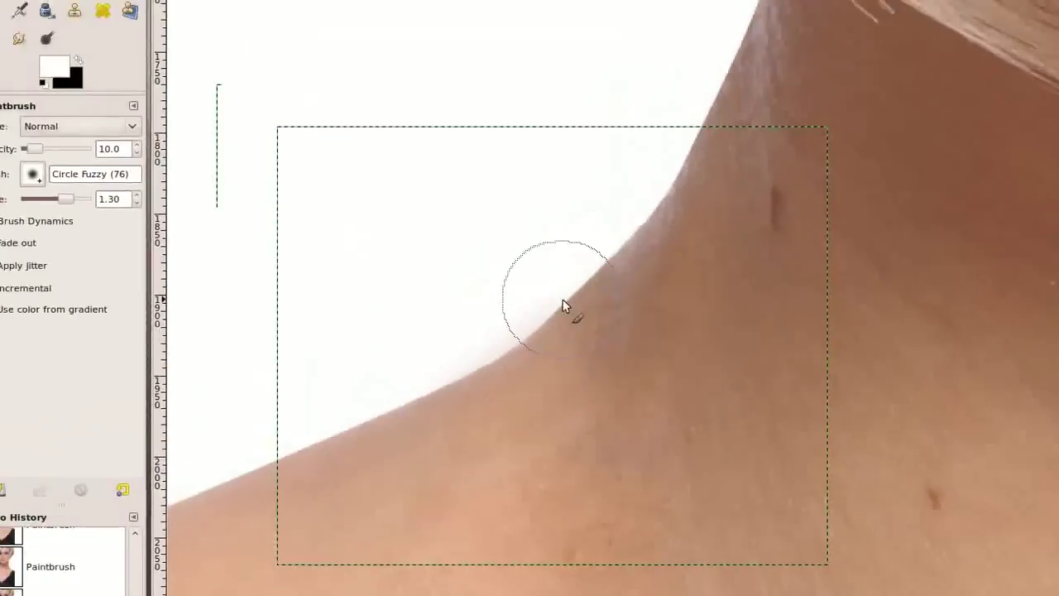
{"action": "scroll", "coordinate": [518, 319], "scroll_direction": "down", "scroll_amount": 6}
{"action": "scroll", "coordinate": [513, 341], "scroll_direction": "up", "scroll_amount": 5}
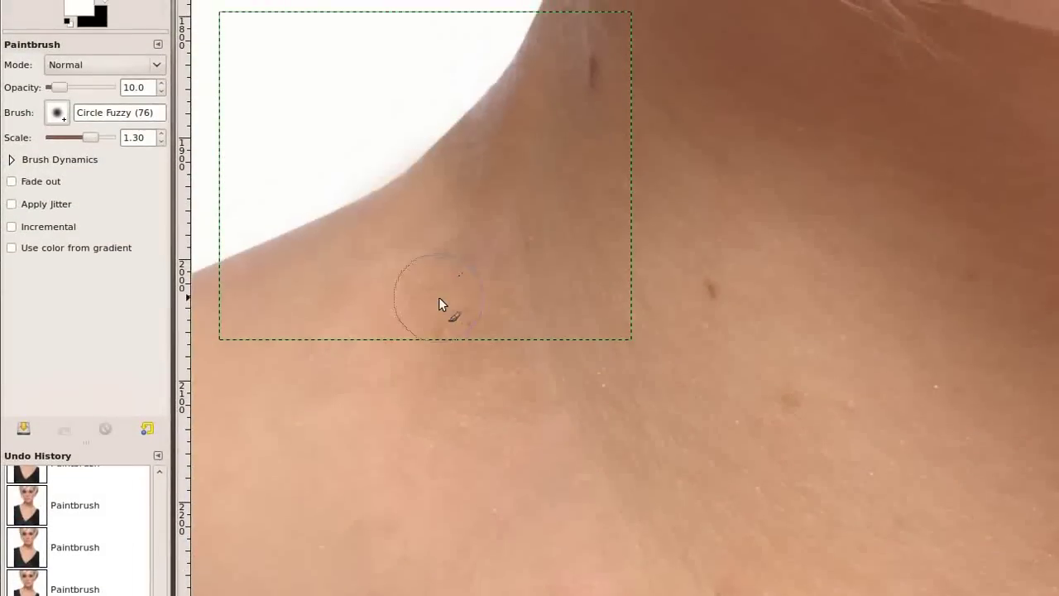
{"action": "scroll", "coordinate": [463, 294], "scroll_direction": "left", "scroll_amount": 3}
{"action": "scroll", "coordinate": [646, 240], "scroll_direction": "up", "scroll_amount": 1}
- Compare the left shoulder area with the left neck fix2 layer hidden and shown, checking how the patch blends
{"action": "left_click", "coordinate": [835, 190]}
{"action": "left_click", "coordinate": [103, 2]}
{"action": "left_click", "coordinate": [161, 92]}
{"action": "left_click", "coordinate": [161, 92]}
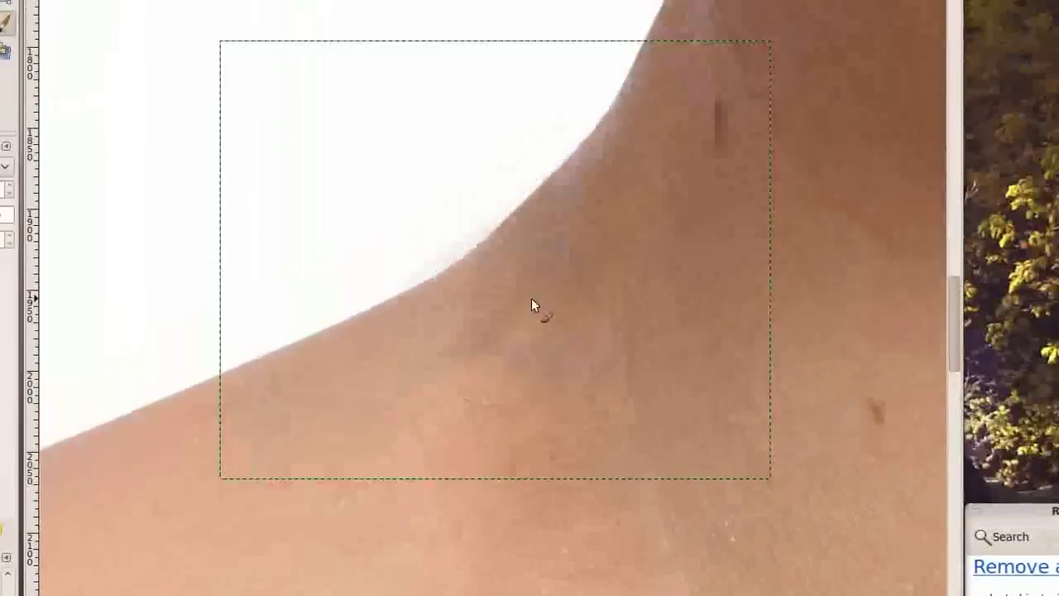
{"action": "scroll", "coordinate": [654, 305], "scroll_direction": "down", "scroll_amount": 2}
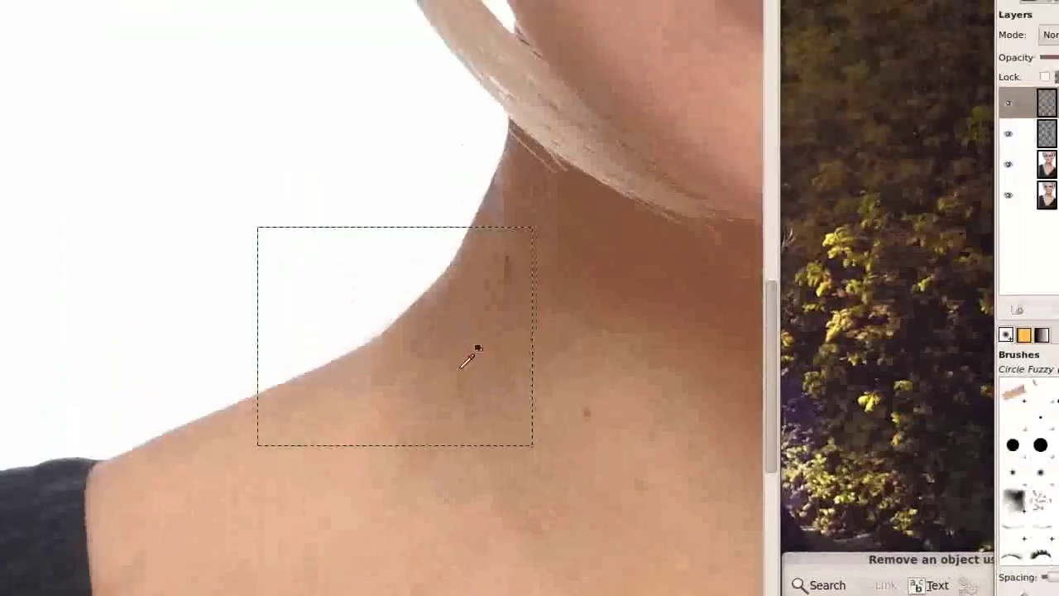
{"action": "scroll", "coordinate": [604, 343], "scroll_direction": "up", "scroll_amount": 2}
{"action": "left_click", "coordinate": [836, 194]}
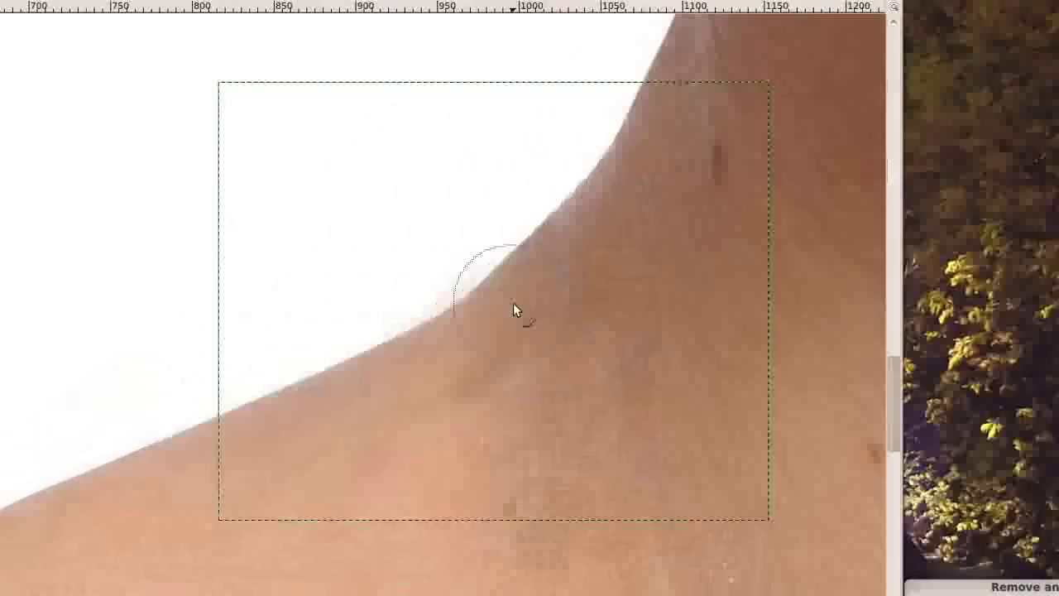
{"action": "left_click", "coordinate": [160, 306]}
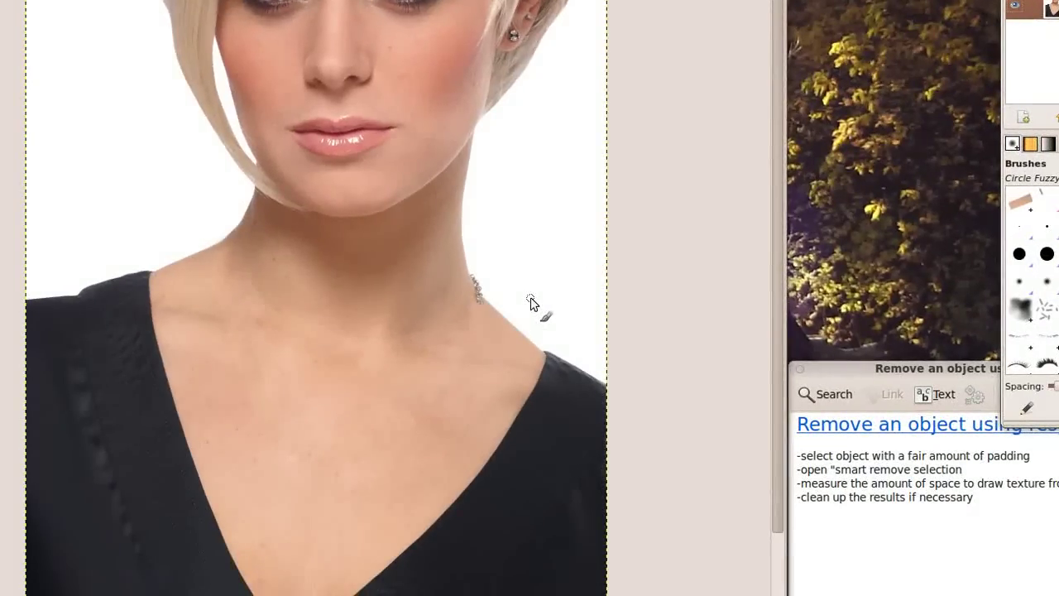
- Paint black with the paintbrush over the hard edges of the right neck strip to fade it into the skin
{"action": "scroll", "coordinate": [532, 301], "scroll_direction": "up", "scroll_amount": 5}
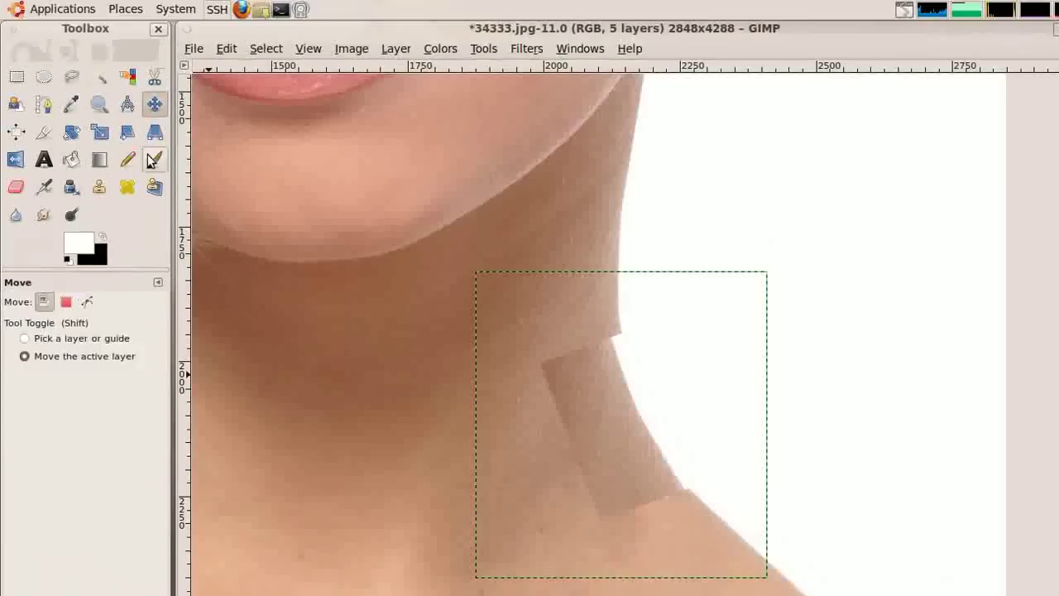
{"action": "key", "text": "p"}
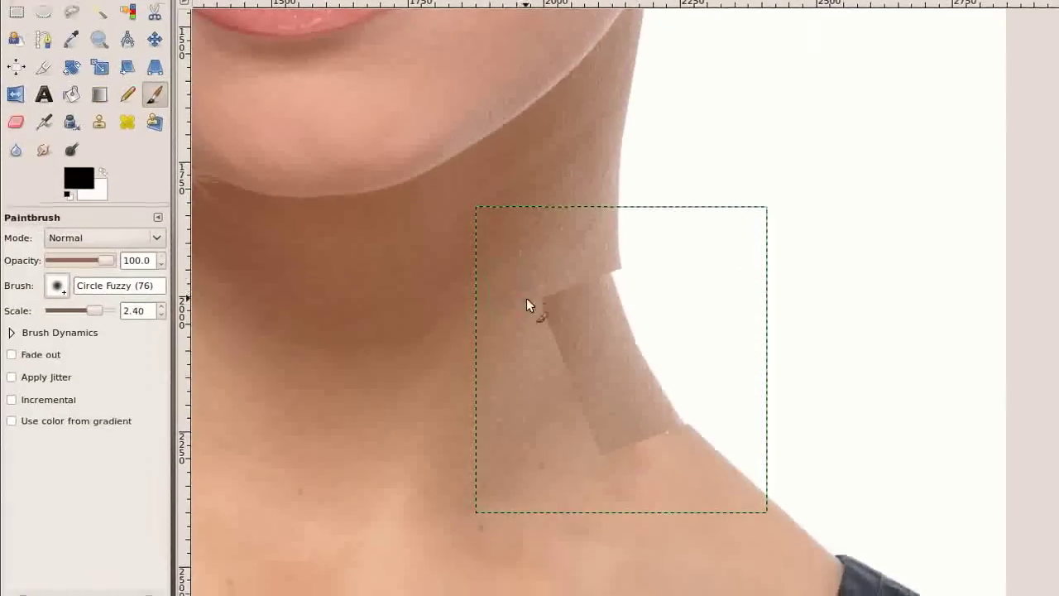
{"action": "mouse_move", "coordinate": [526, 334]}
{"action": "left_mouse_down"}
{"action": "mouse_move", "coordinate": [564, 447]}
{"action": "mouse_move", "coordinate": [694, 408]}
{"action": "mouse_move", "coordinate": [561, 426]}
{"action": "left_mouse_up"}
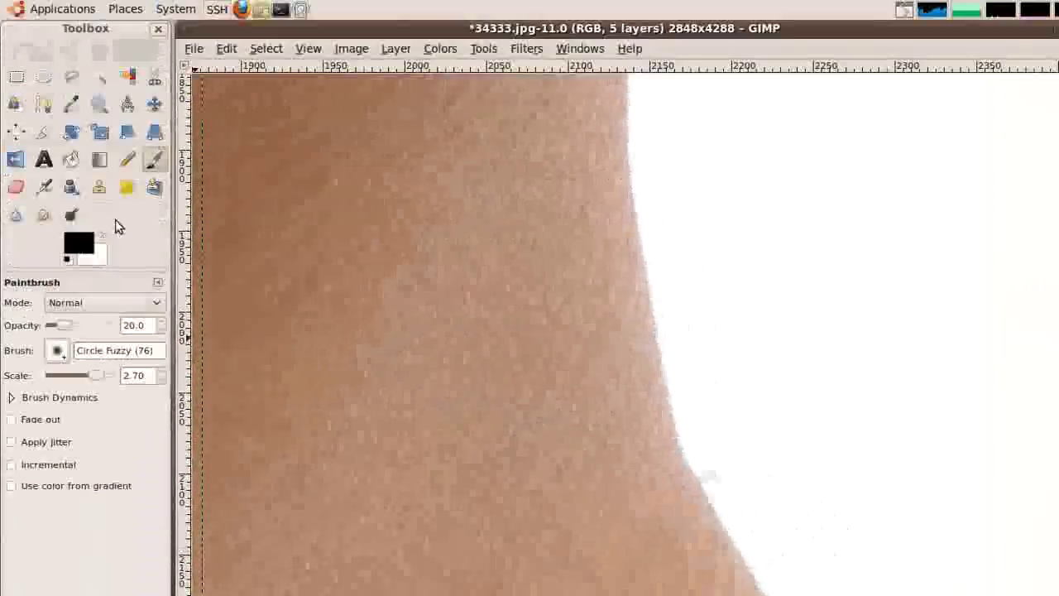
- Erase the leftover speck along the right neck edge and create a new layer named right neck fix2
{"action": "left_click", "coordinate": [16, 187]}
{"action": "left_click", "coordinate": [1041, 280]}
{"action": "left_click", "coordinate": [531, 301]}
{"action": "type", "text": "2"}
{"action": "key", "text": "Return"}
- Outline a piece of the right shoulder edge with Free Select, and paste and anchor its copy on right neck fix2
{"action": "scroll", "coordinate": [529, 306], "scroll_direction": "down", "scroll_amount": 3}
{"action": "scroll", "coordinate": [527, 300], "scroll_direction": "right", "scroll_amount": 1}
{"action": "left_click", "coordinate": [71, 78]}
{"action": "left_click", "coordinate": [179, 308]}
{"action": "left_click", "coordinate": [26, 490]}
{"action": "left_click", "coordinate": [484, 444]}
{"action": "left_click", "coordinate": [419, 465]}
{"action": "key", "text": "Return"}
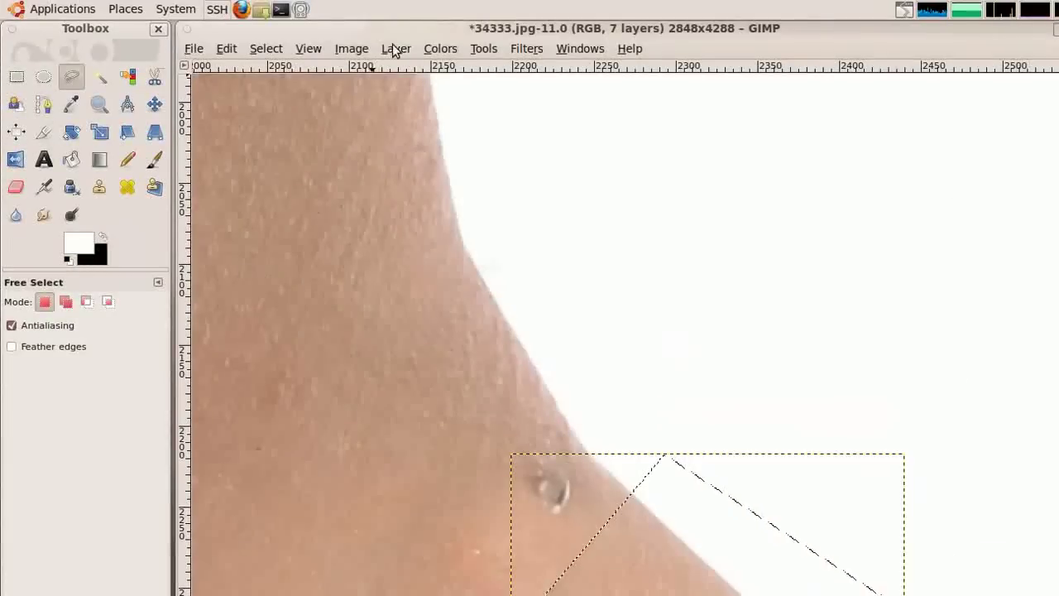
{"action": "left_click", "coordinate": [996, 388]}
- Crop the right neck fix2 layer to a rectangle around the pasted shoulder piece
{"action": "left_click", "coordinate": [16, 77]}
{"action": "left_click_drag", "start_coordinate": [337, 329], "coordinate": [1045, 595]}
{"action": "left_click", "coordinate": [395, 49]}
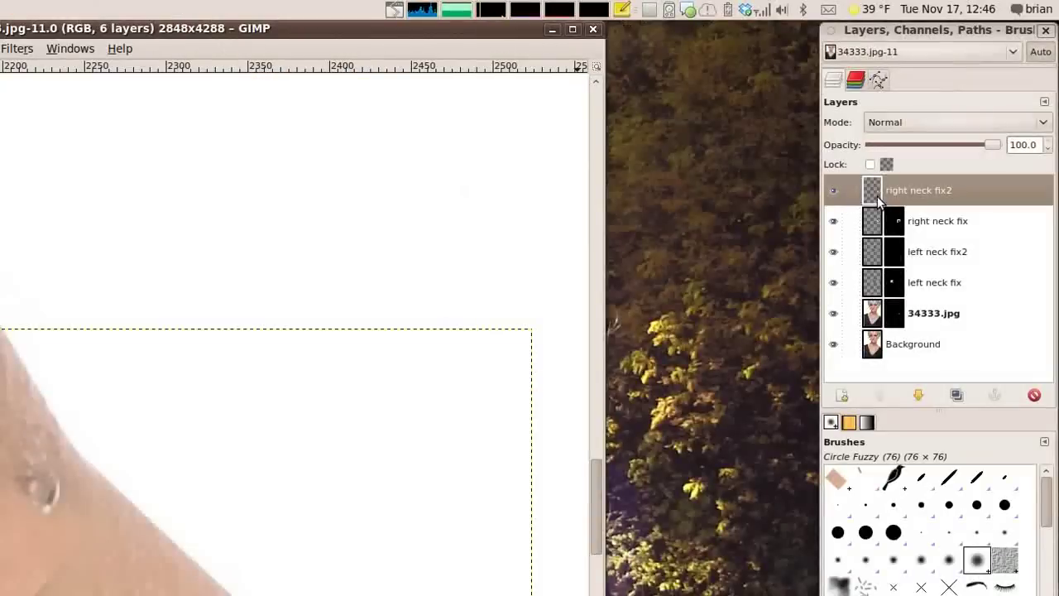
- Move the copied shoulder piece up toward the neck and rotate it to follow the edge's slope
{"action": "left_click", "coordinate": [154, 104]}
{"action": "left_click_drag", "start_coordinate": [513, 372], "coordinate": [408, 282]}
{"action": "left_click", "coordinate": [78, 137]}
{"action": "left_click_drag", "start_coordinate": [210, 284], "coordinate": [232, 248]}
{"action": "left_click", "coordinate": [265, 189]}
- Reposition the copied piece over the shiny necklace remnant and rotate it again to fit the neck-to-shoulder curve
{"action": "left_click", "coordinate": [154, 105]}
{"action": "left_click_drag", "start_coordinate": [527, 317], "coordinate": [532, 299]}
{"action": "left_click", "coordinate": [73, 92]}
{"action": "left_click_drag", "start_coordinate": [463, 301], "coordinate": [503, 298]}
{"action": "left_click", "coordinate": [265, 190]}
{"action": "left_click", "coordinate": [154, 64]}
- Add a black mask to right neck fix2 and paint white over the necklace remnant at 20 opacity and 1.10 scale
{"action": "right_click", "coordinate": [879, 192]}
{"action": "left_click", "coordinate": [946, 419]}
{"action": "left_click", "coordinate": [536, 311]}
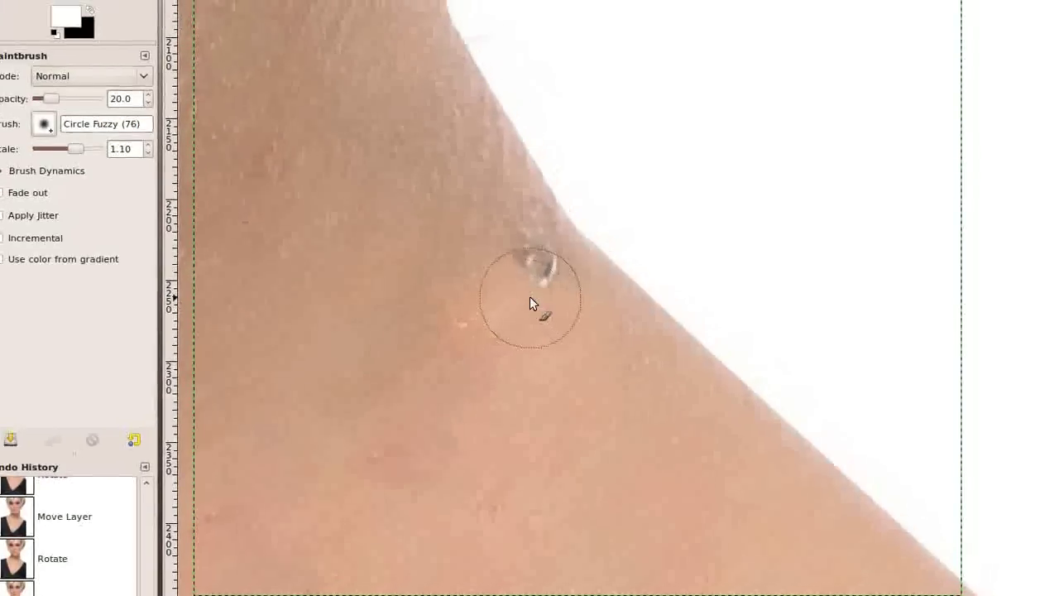
{"action": "left_click", "coordinate": [532, 298]}
{"action": "left_click", "coordinate": [540, 297]}
{"action": "left_click", "coordinate": [549, 300]}
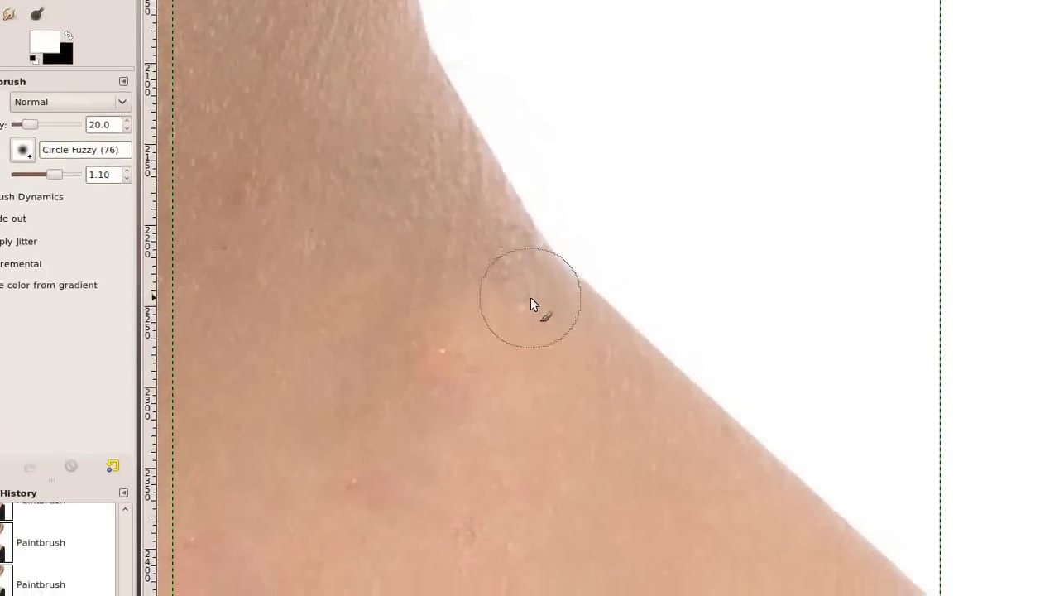
{"action": "left_click", "coordinate": [553, 286]}
- Step back through the last brush strokes and restore them from the undo history to compare the right neck blend
{"action": "key", "text": "ctrl+z"}
{"action": "key", "text": "ctrl+z"}
{"action": "key", "text": "ctrl+z"}
{"action": "scroll", "coordinate": [496, 358], "scroll_direction": "down", "scroll_amount": 2}
{"action": "scroll", "coordinate": [503, 296], "scroll_direction": "up", "scroll_amount": 2}
{"action": "left_click", "coordinate": [76, 516]}
{"action": "scroll", "coordinate": [489, 386], "scroll_direction": "down", "scroll_amount": 5}
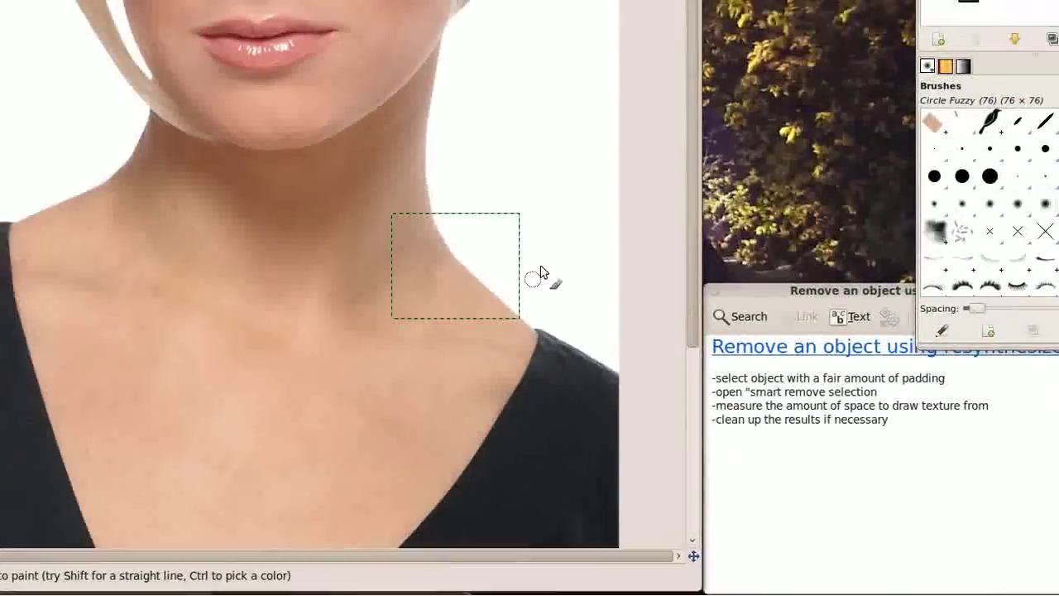
- Select the Background layer and review the finished retouch on the whole portrait
{"action": "left_click", "coordinate": [965, 17]}
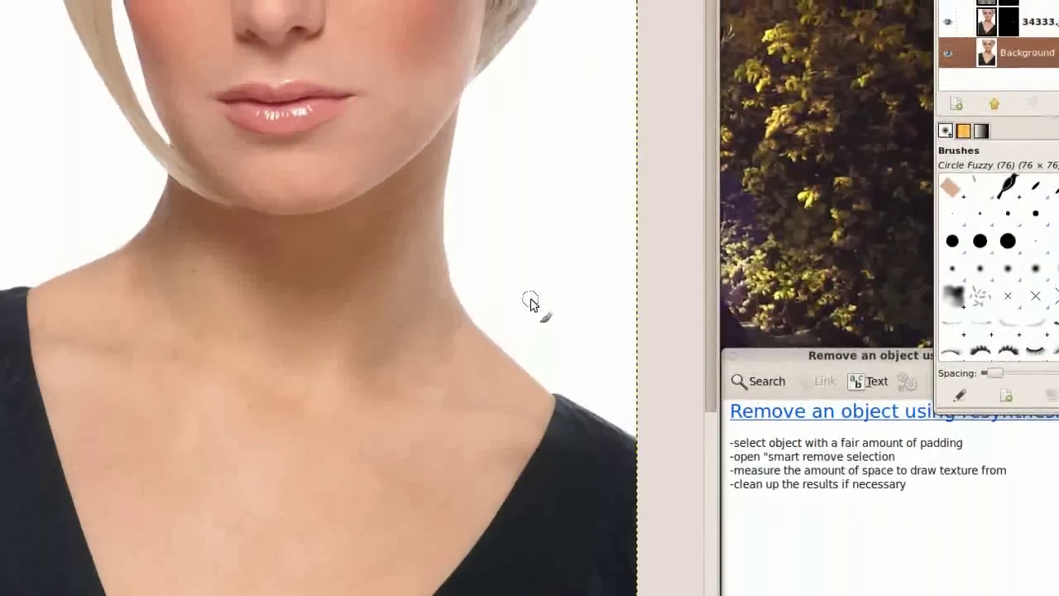
{"action": "scroll", "coordinate": [530, 300], "scroll_direction": "down", "scroll_amount": 1}
{"action": "key", "text": "minus"}
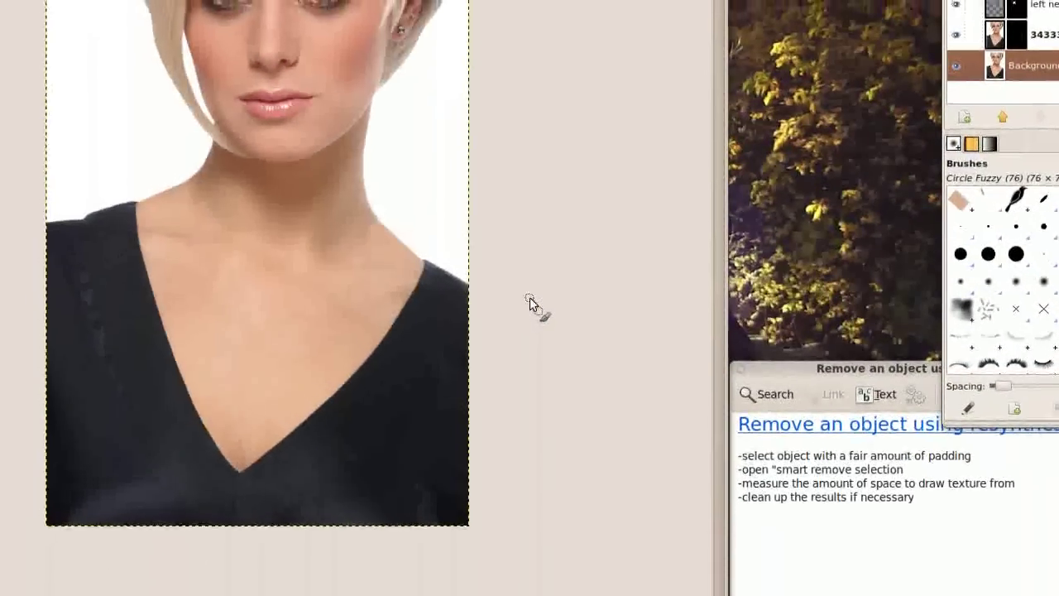